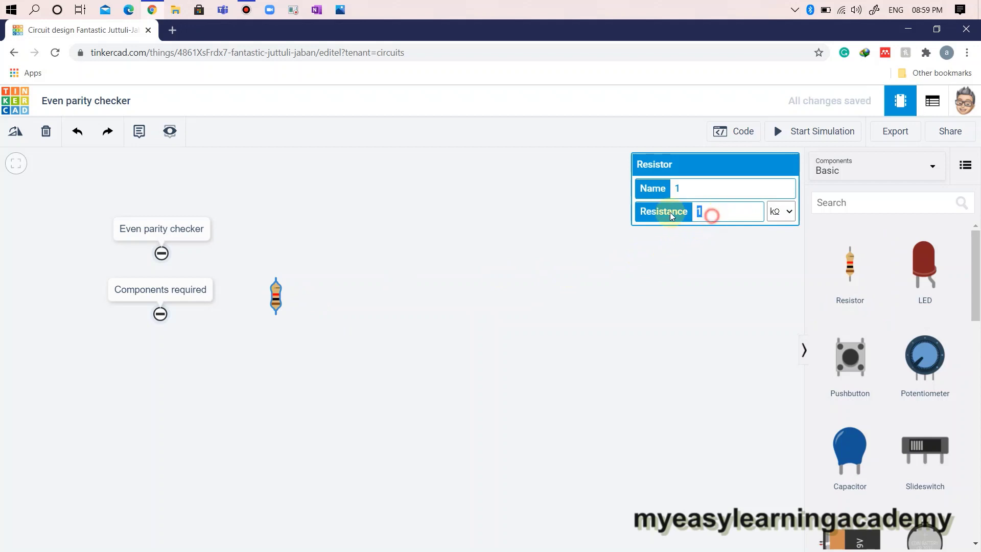
# - Set the resistor to 220 Ω and place an LED beside it
pyautogui.click(781, 211)
pyautogui.click(776, 276)
pyautogui.moveTo(925, 268); pyautogui.dragTo(320, 312)
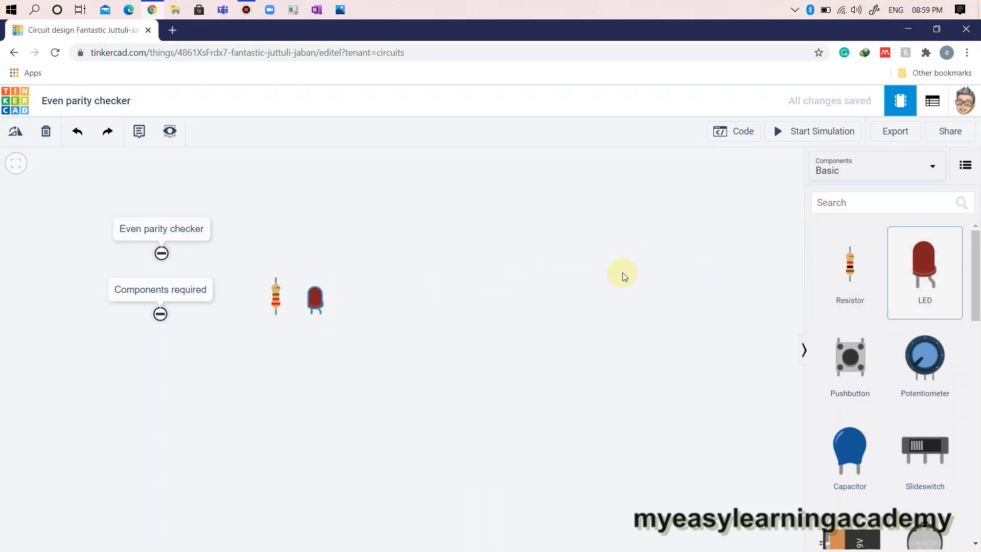
# - Show all components and add a 4-way DIP switch and a breadboard below the parts
pyautogui.click(858, 169)
pyautogui.click(844, 222)
pyautogui.scroll(-20, 883, 345)
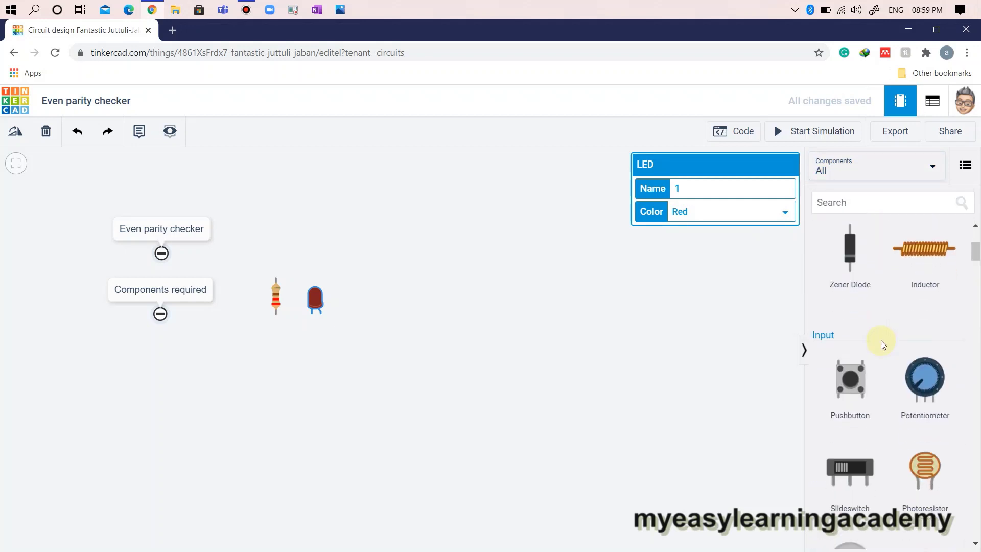
pyautogui.moveTo(883, 439); pyautogui.dragTo(378, 309)
pyautogui.scroll(-15, 888, 368)
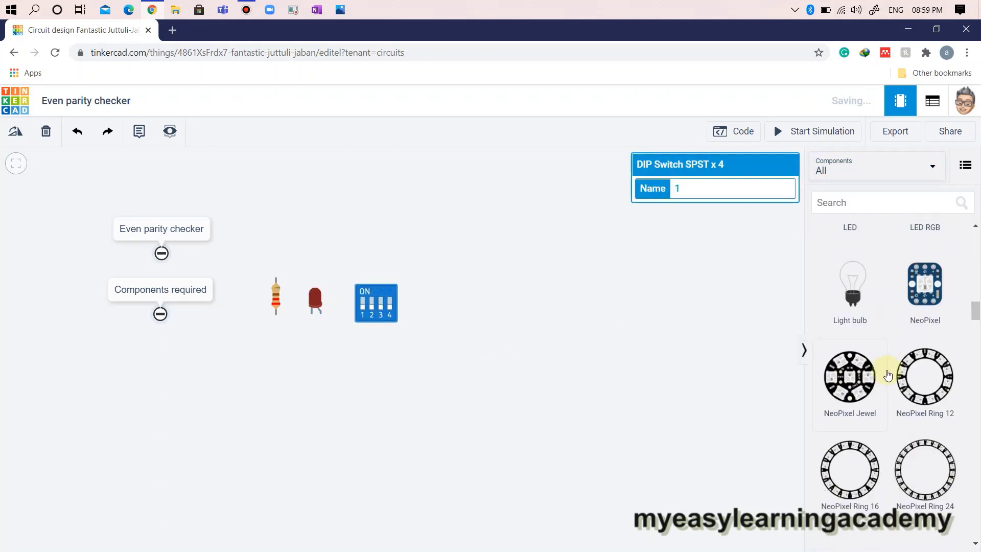
pyautogui.scroll(-10, 889, 375)
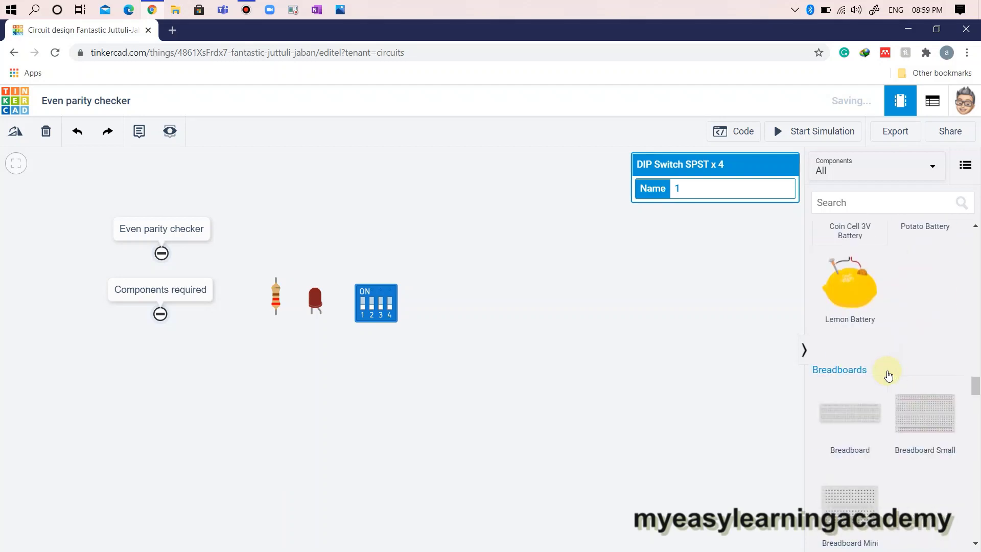
pyautogui.moveTo(856, 291); pyautogui.dragTo(375, 474)
# - Add a power supply and the 74HC86 quad XOR chip, bringing the breadboard into view
pyautogui.scroll(-1, 462, 456)
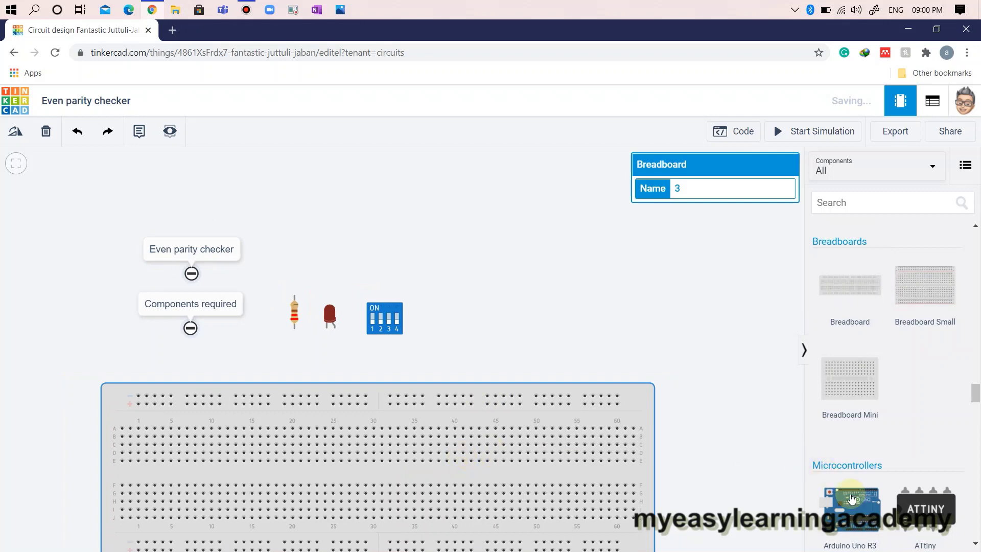
pyautogui.scroll(-5, 869, 460)
pyautogui.moveTo(917, 391); pyautogui.dragTo(473, 331)
pyautogui.scroll(-5, 926, 409)
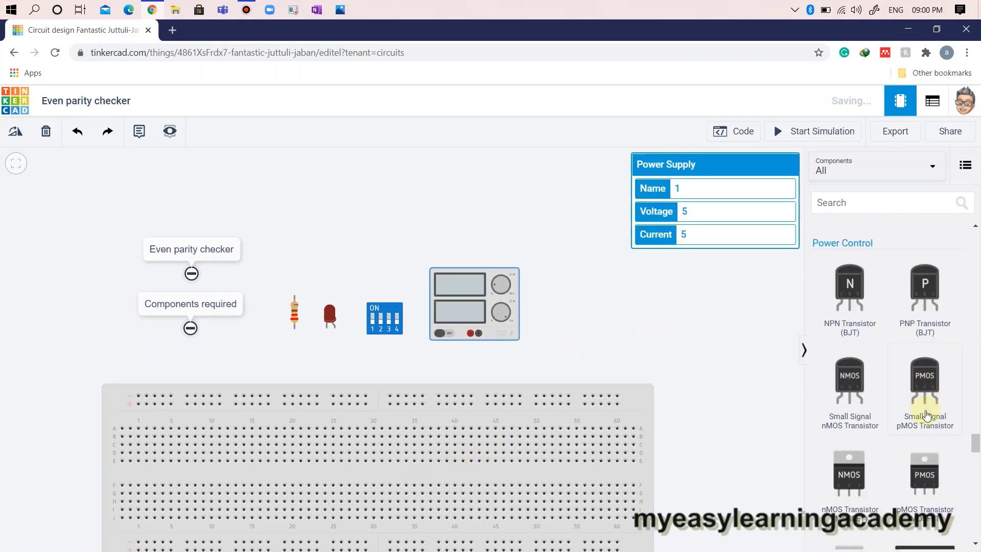
pyautogui.scroll(-10, 927, 414)
pyautogui.scroll(-3, 925, 409)
pyautogui.moveTo(848, 398); pyautogui.dragTo(573, 316)
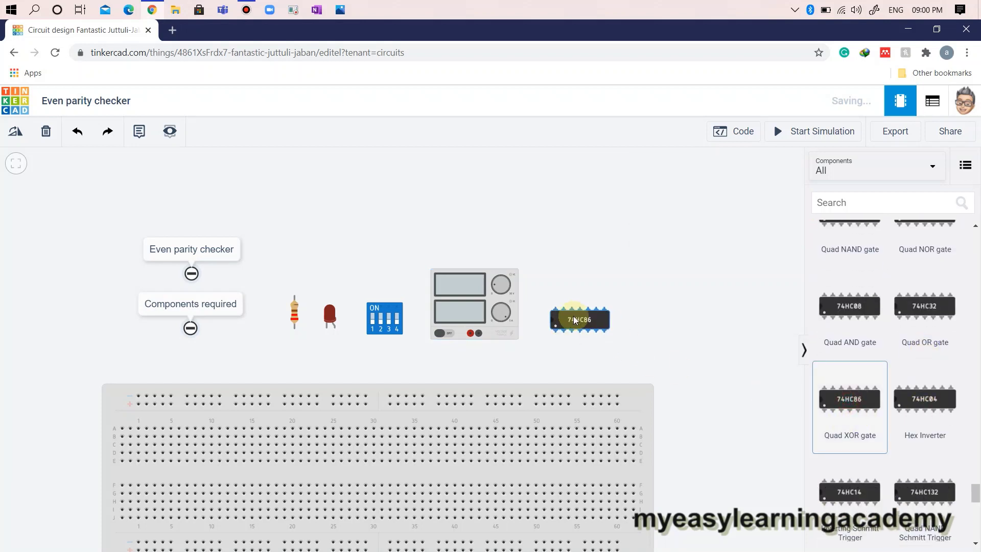
pyautogui.moveTo(722, 423); pyautogui.dragTo(776, 354)
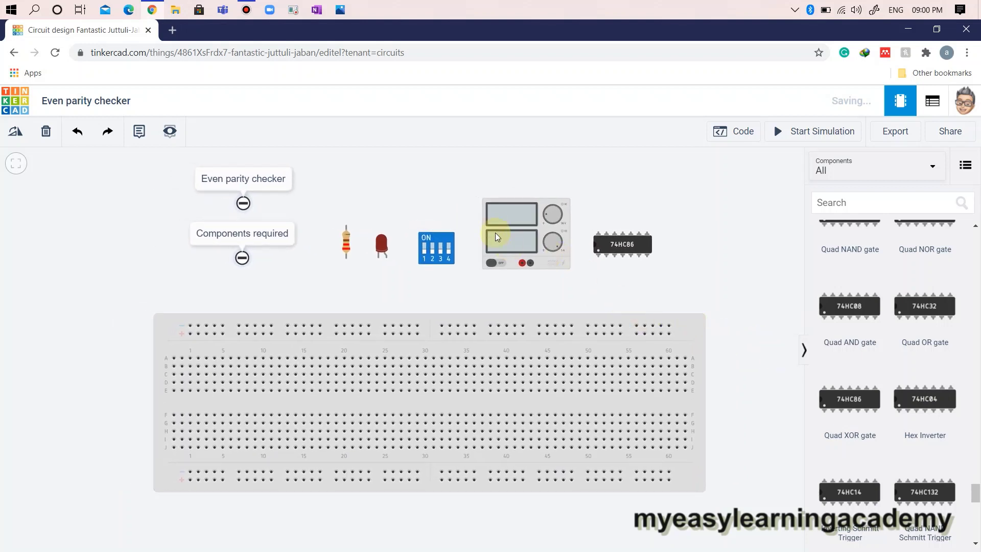
# - Move the power supply left and wire its positive terminal to the bottom rail in red
pyautogui.moveTo(118, 339); pyautogui.dragTo(48, 358)
pyautogui.click(74, 394)
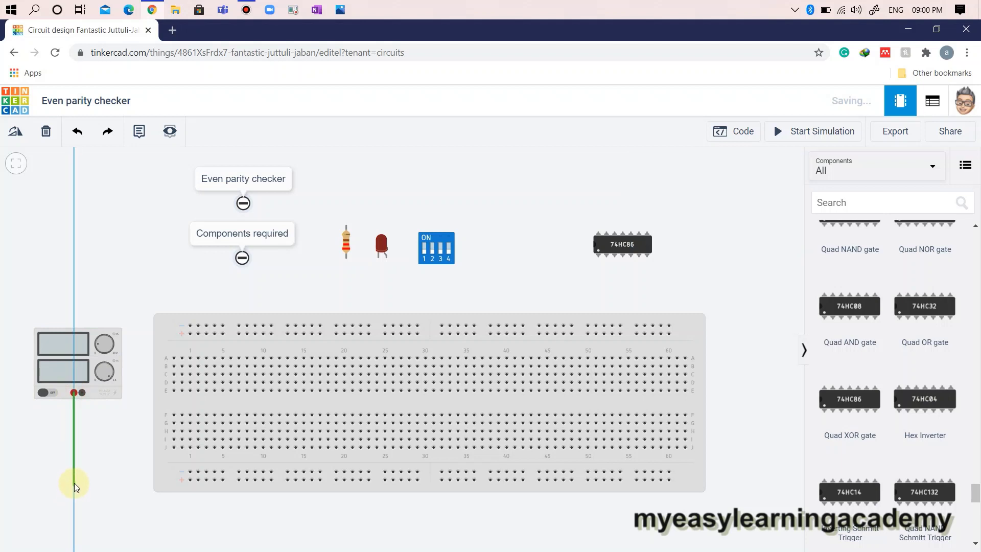
pyautogui.click(74, 483)
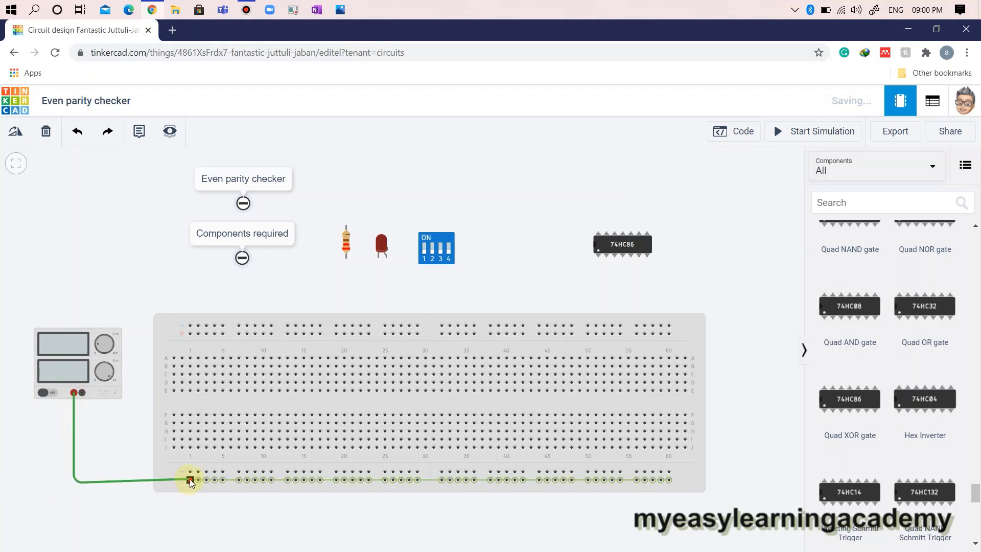
pyautogui.click(189, 480)
pyautogui.moveTo(75, 484); pyautogui.dragTo(73, 478)
pyautogui.click(709, 190)
pyautogui.click(710, 214)
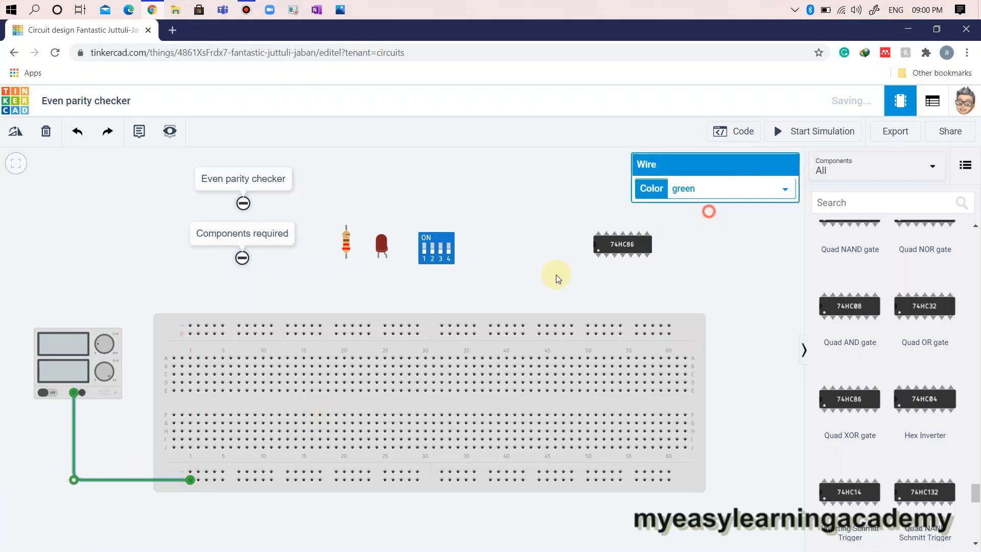
# - Wire the negative terminal to the bottom rail in black and seat the 74HC86 across the gap
pyautogui.click(82, 393)
pyautogui.click(80, 471)
pyautogui.click(190, 472)
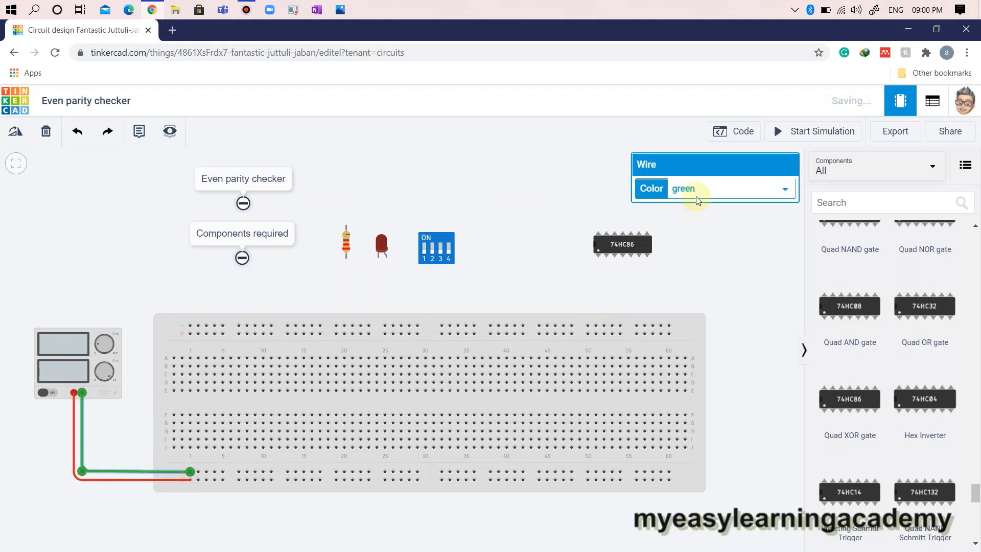
pyautogui.click(697, 199)
pyautogui.click(700, 205)
pyautogui.click(545, 223)
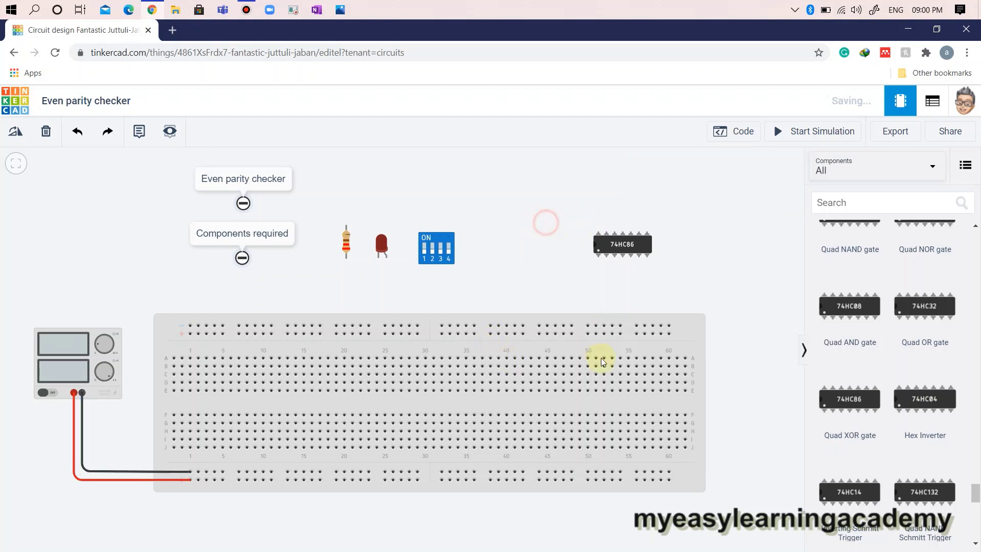
pyautogui.moveTo(615, 249); pyautogui.dragTo(409, 403)
# - Add a red jumper from the bottom power rail to the top rail
pyautogui.click(402, 519)
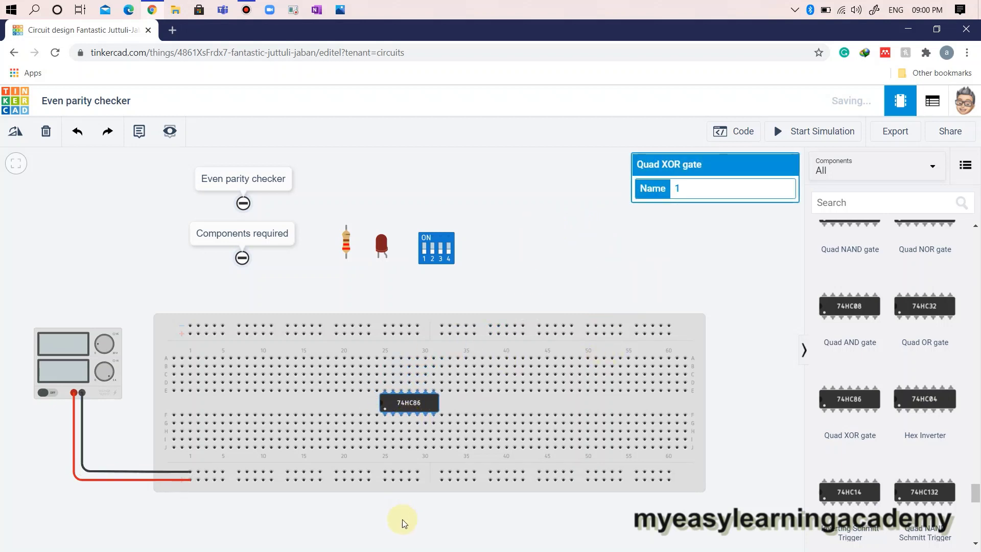
pyautogui.click(198, 479)
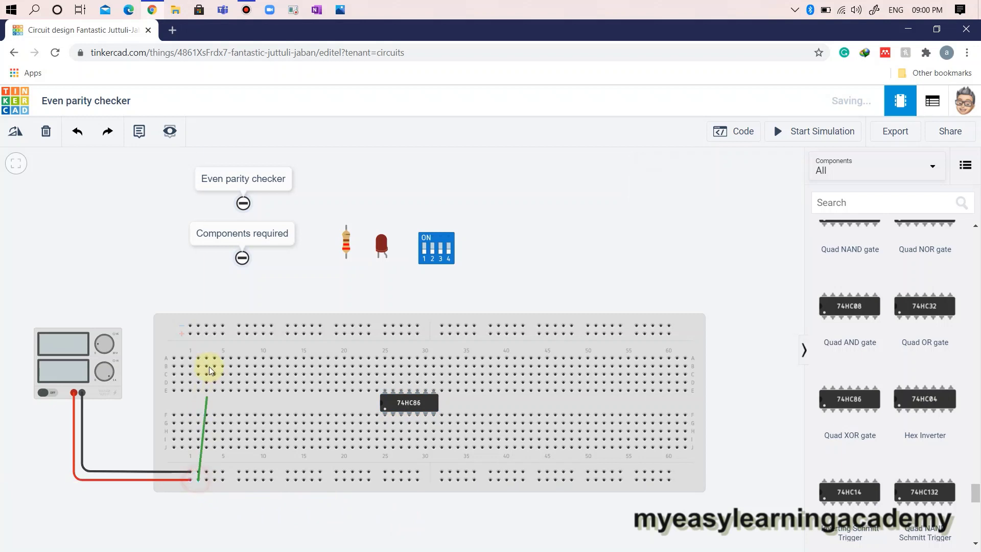
pyautogui.click(198, 335)
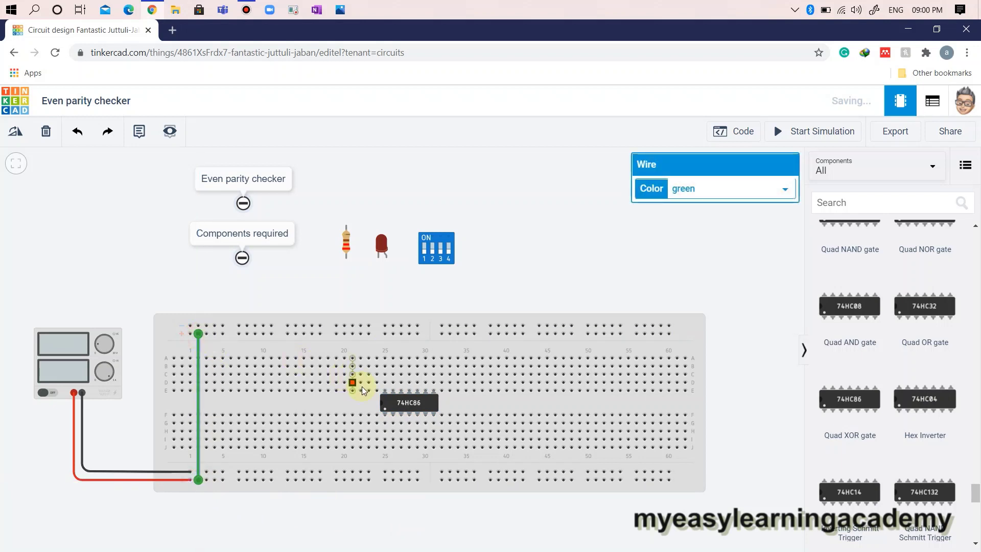
pyautogui.click(719, 186)
pyautogui.click(704, 218)
pyautogui.click(523, 271)
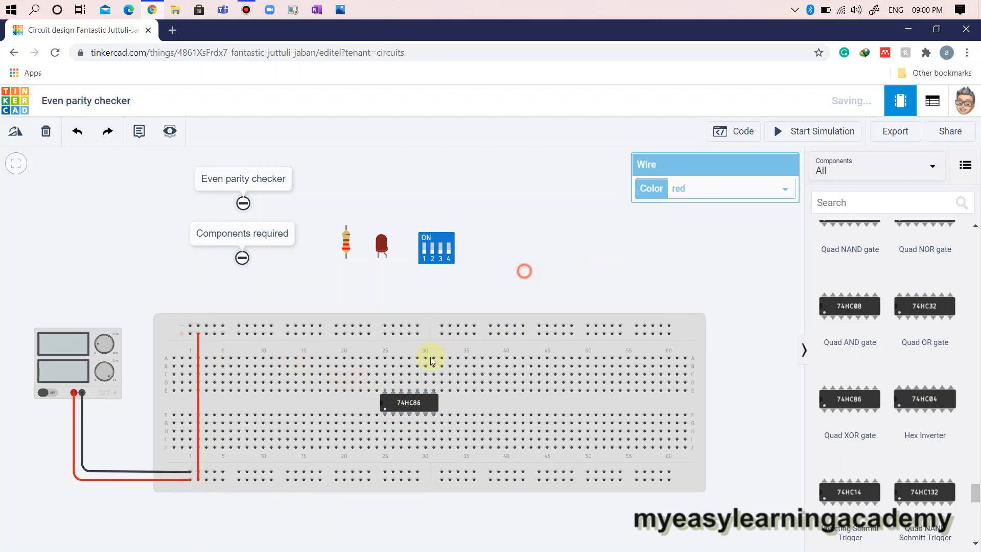
# - Connect the 74HC86 power pin 14 to the top rail with a red wire
pyautogui.click(386, 391)
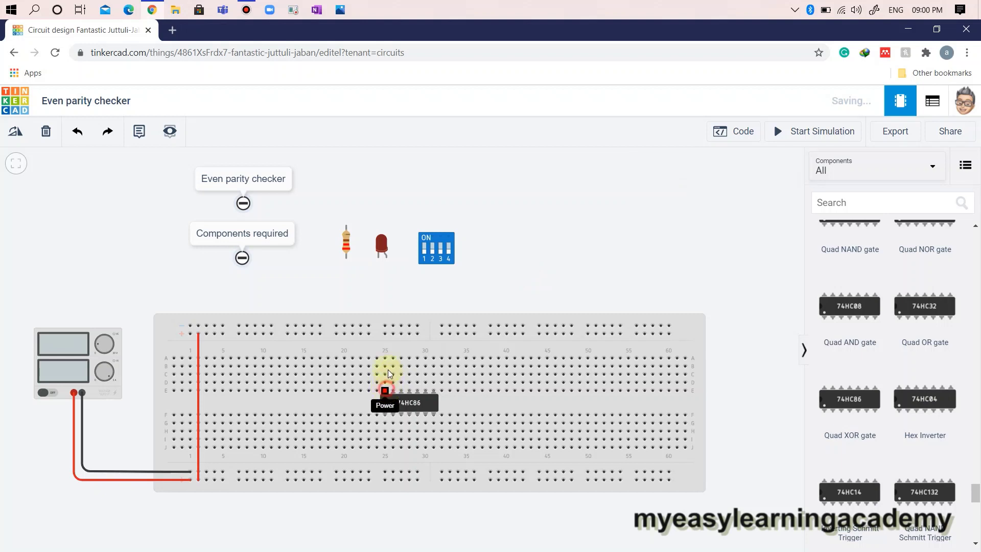
pyautogui.click(385, 334)
pyautogui.click(707, 190)
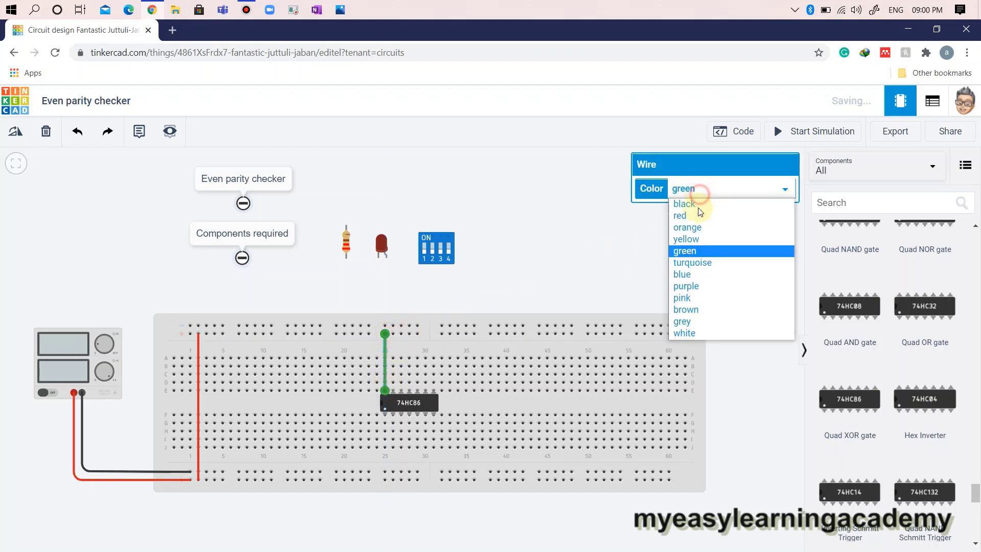
pyautogui.click(705, 215)
pyautogui.click(604, 248)
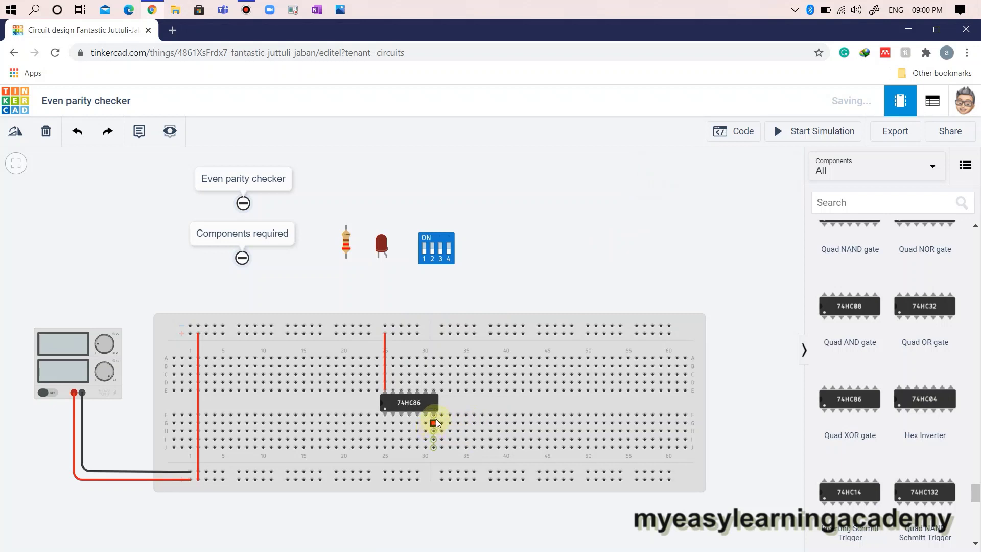
# - Ground the chip's pin 7 to the bottom rail with a black wire
pyautogui.click(443, 475)
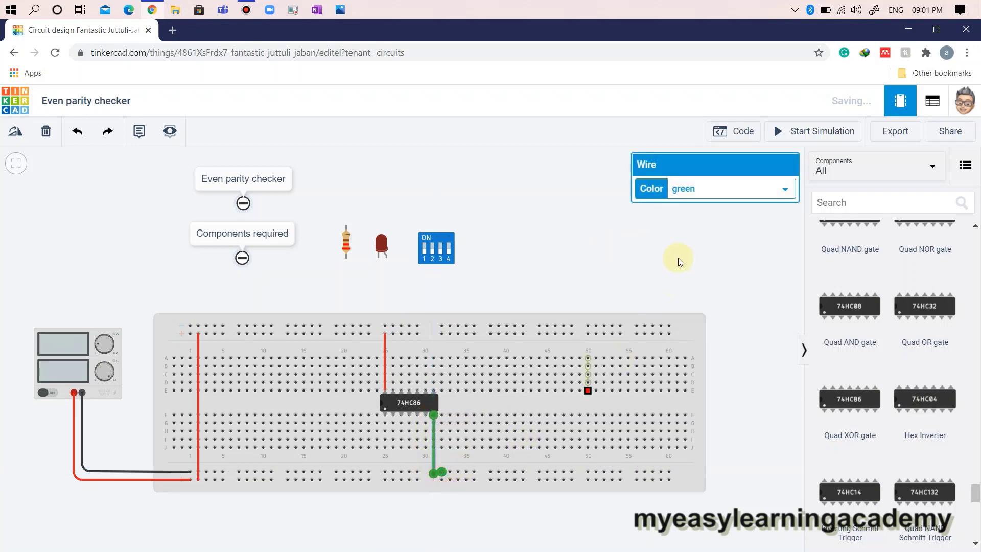
pyautogui.click(696, 188)
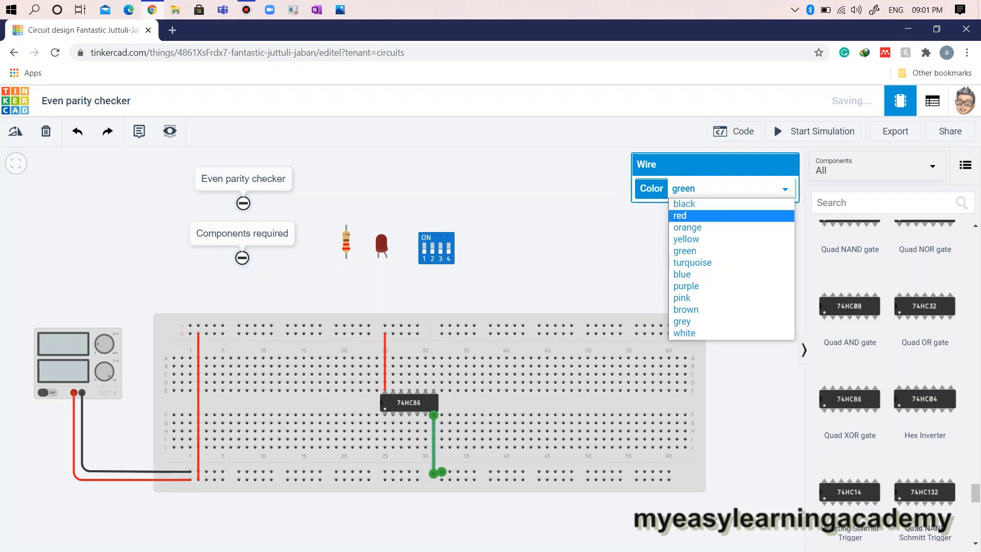
pyautogui.click(699, 203)
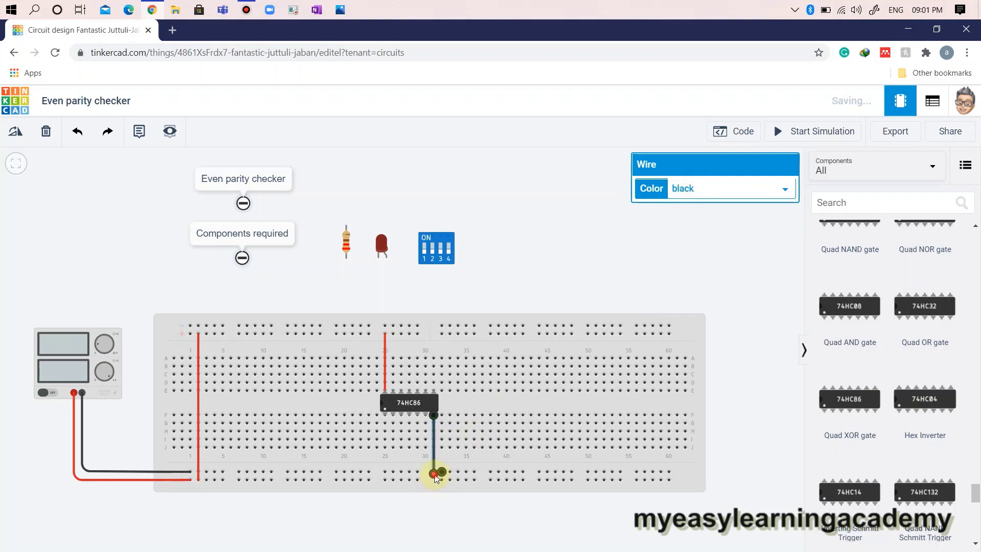
pyautogui.click(551, 311)
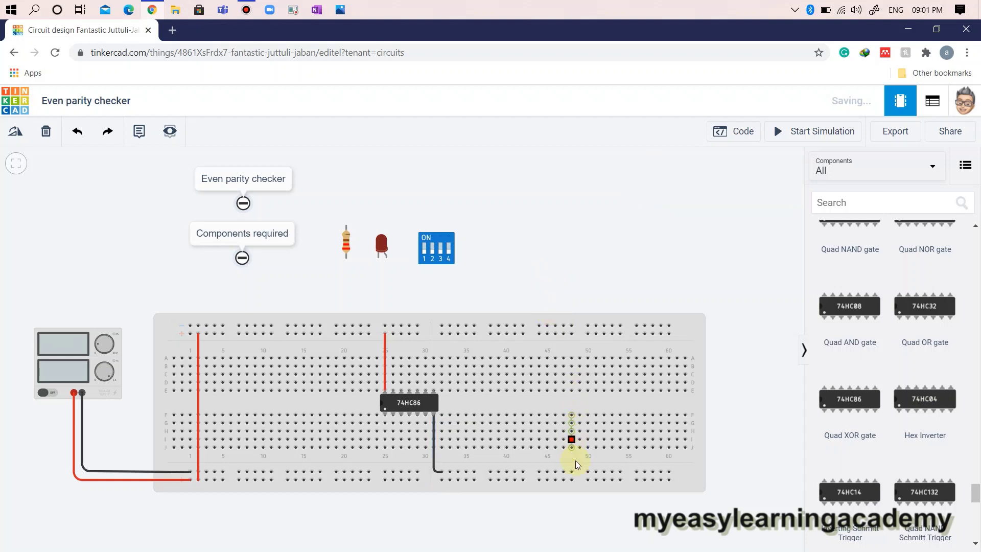
pyautogui.moveTo(574, 513); pyautogui.dragTo(591, 448)
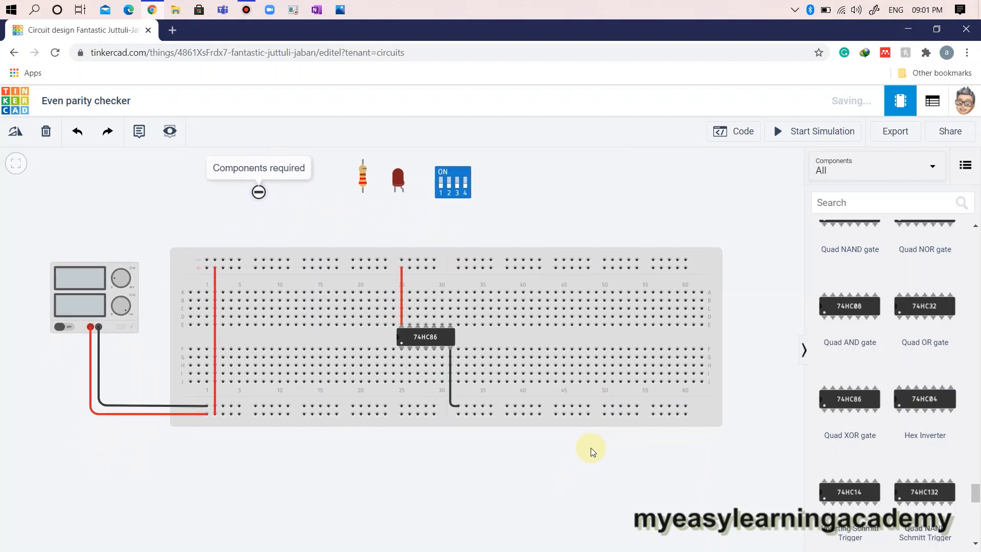
# - Move and rotate the DIP switch below the breadboard, wiring pin 1A to the bottom rail in red
pyautogui.moveTo(453, 182); pyautogui.dragTo(327, 453)
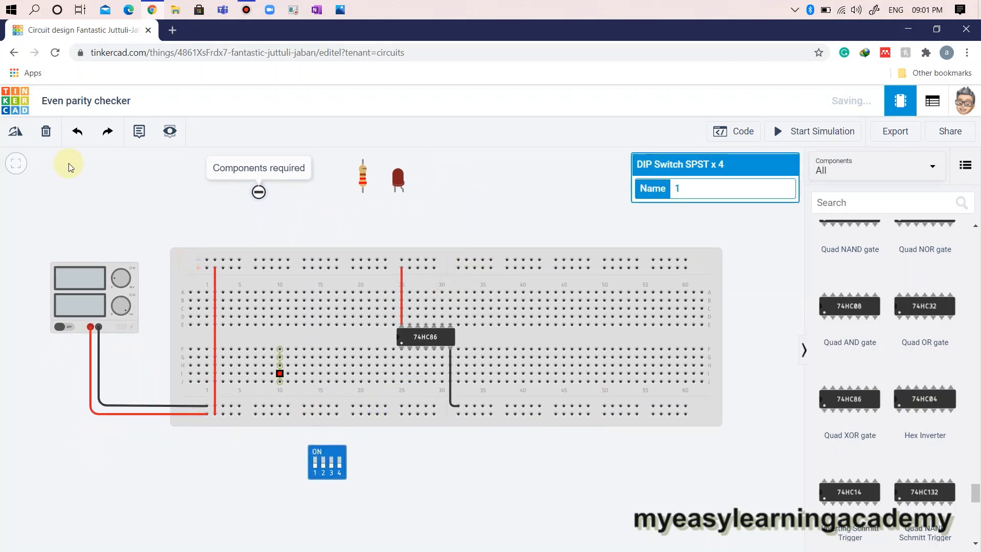
pyautogui.click(15, 131)
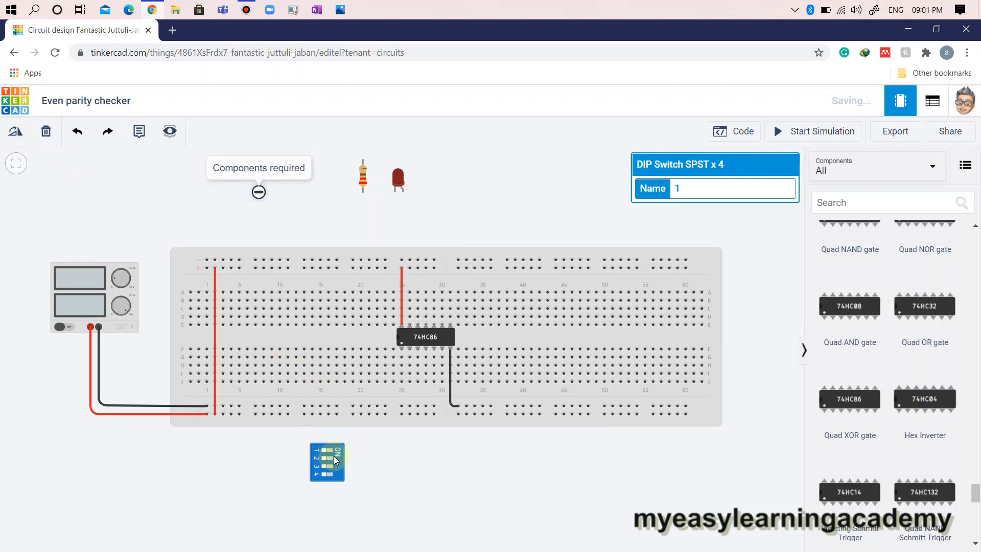
pyautogui.click(312, 450)
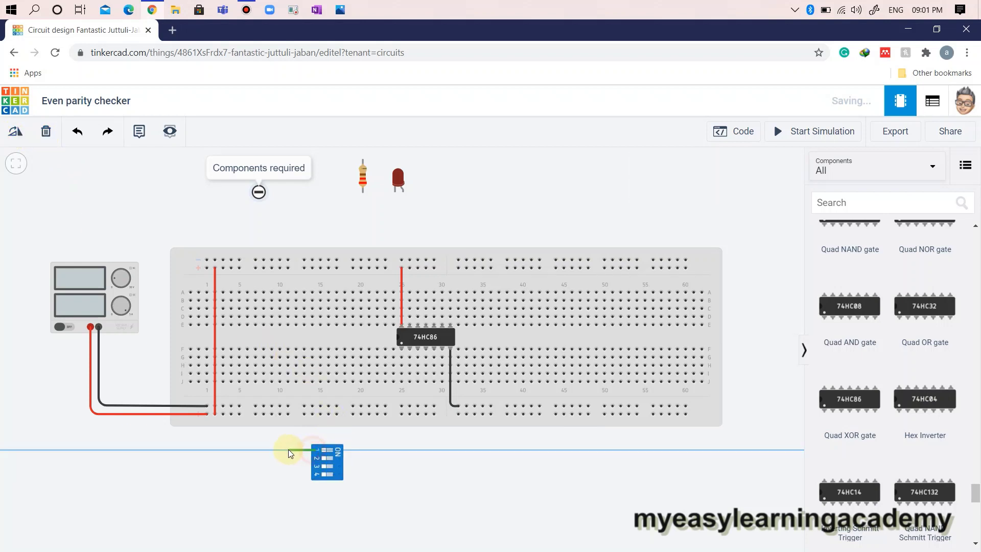
pyautogui.click(287, 450)
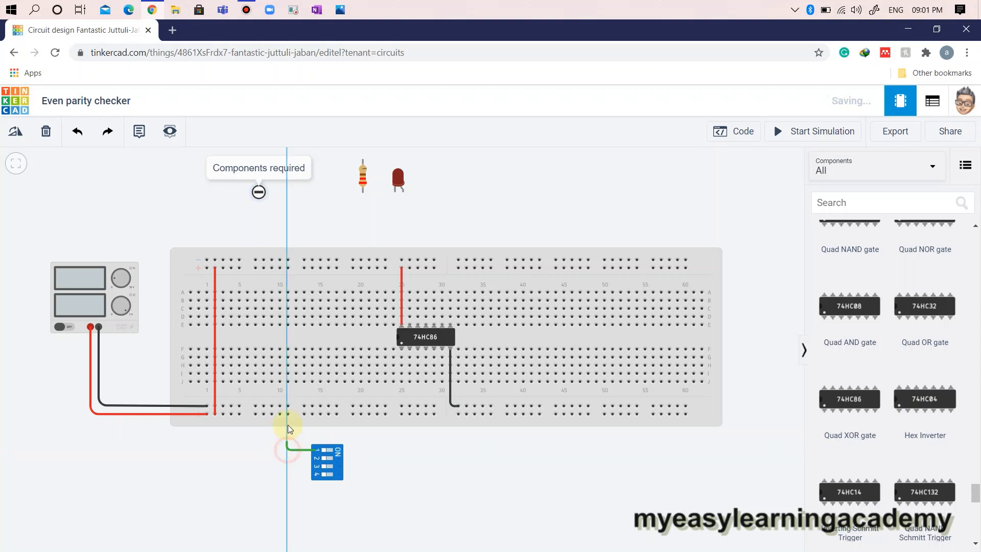
pyautogui.click(287, 415)
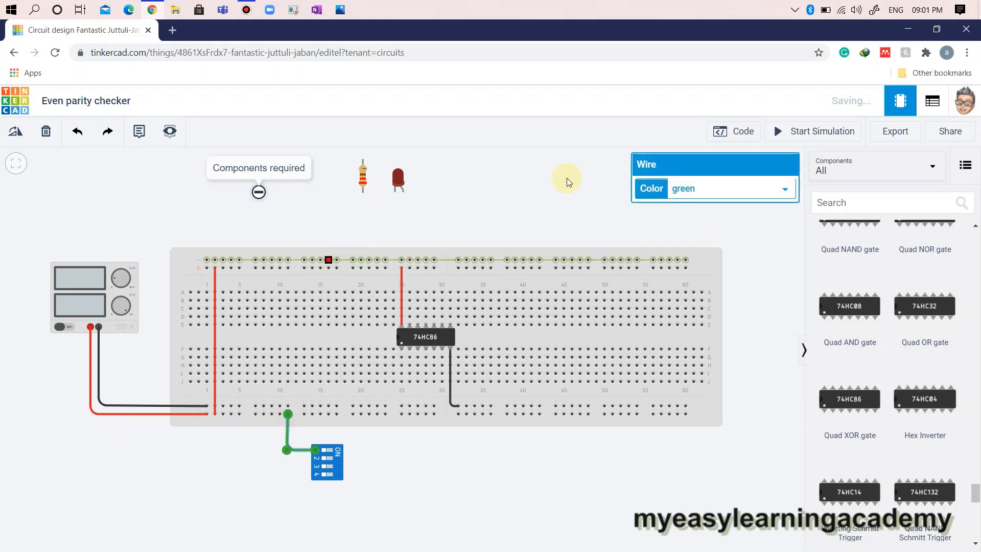
pyautogui.click(714, 189)
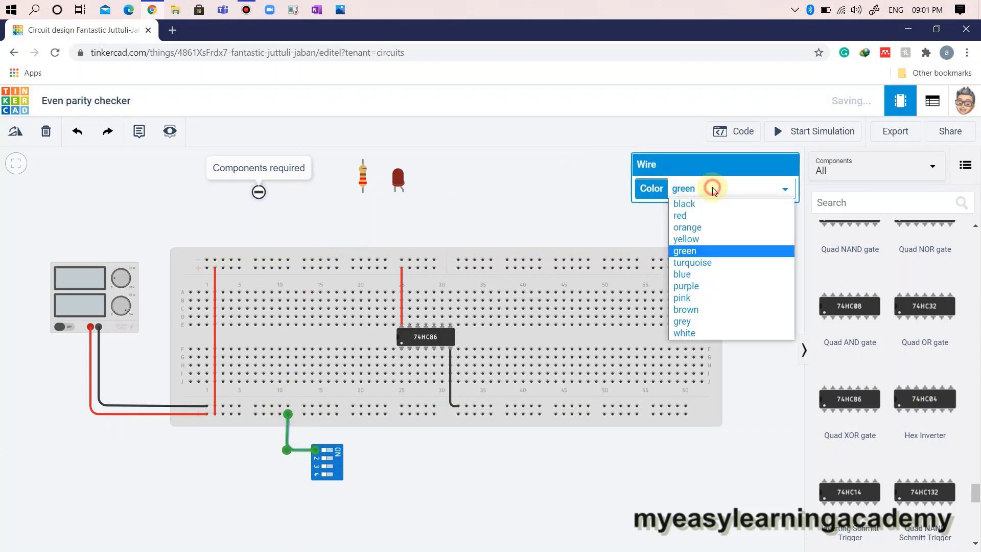
pyautogui.click(707, 216)
pyautogui.moveTo(284, 453); pyautogui.dragTo(288, 450)
# - Wire DIP switch pins 2A and 3A to the bottom rail with red wires
pyautogui.click(280, 414)
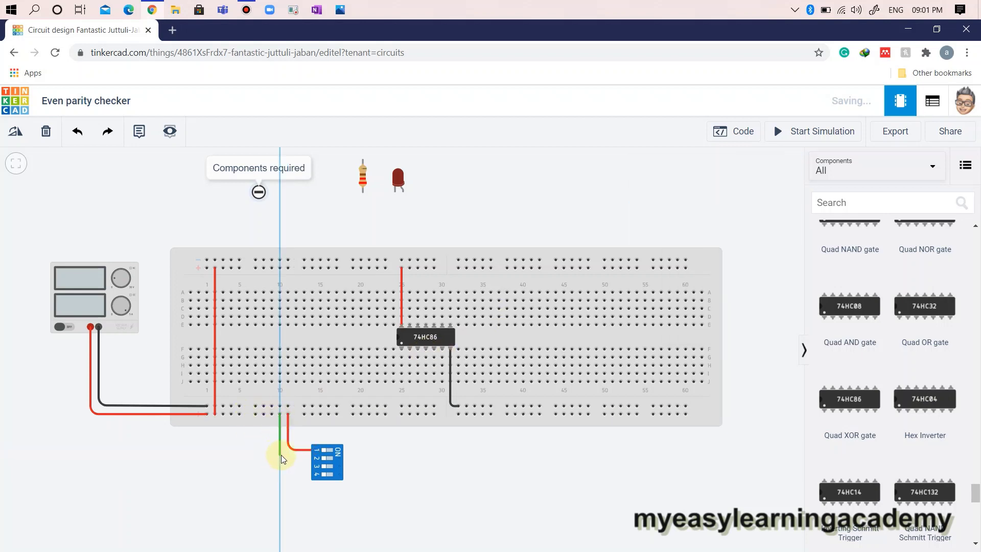
pyautogui.click(280, 454)
pyautogui.click(316, 458)
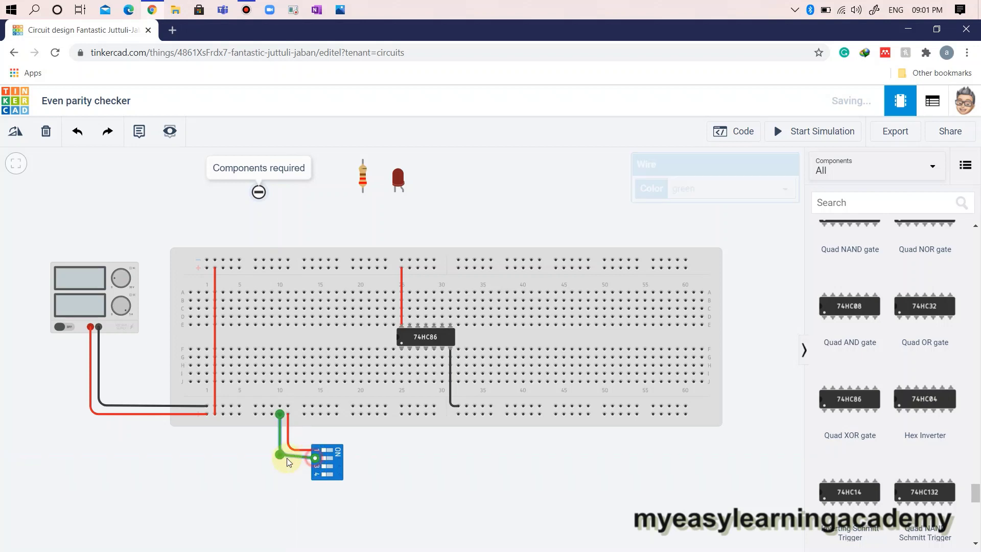
pyautogui.moveTo(282, 460); pyautogui.dragTo(280, 458)
pyautogui.click(685, 188)
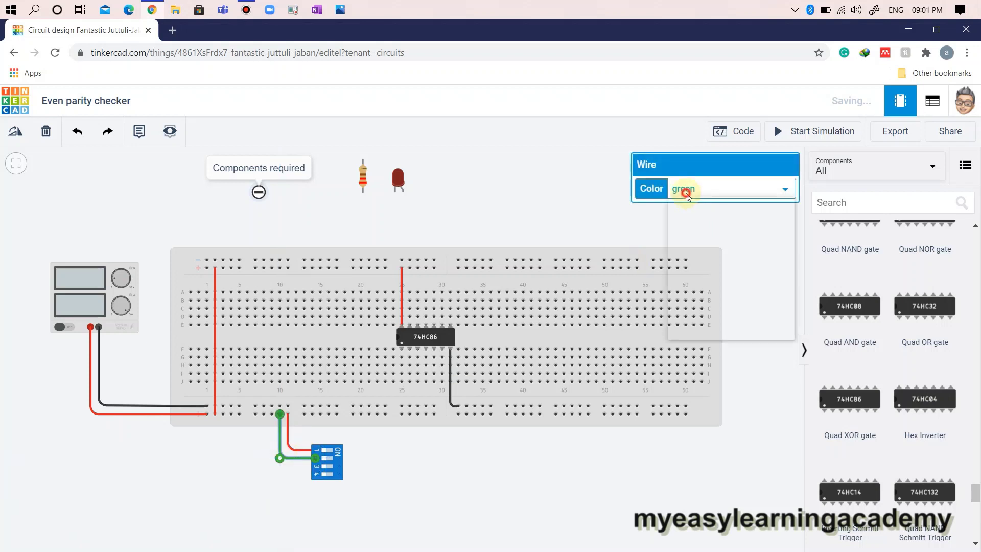
pyautogui.click(688, 215)
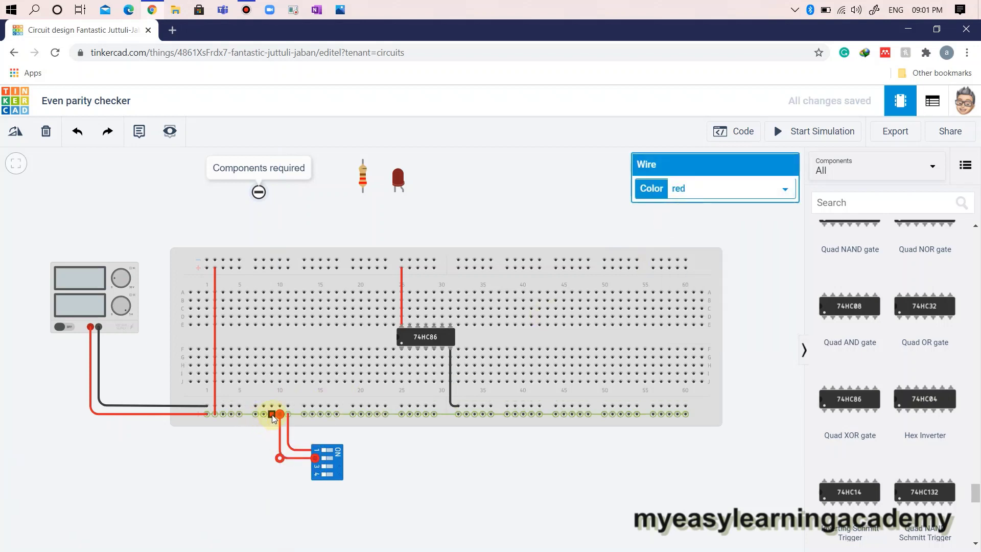
pyautogui.click(271, 414)
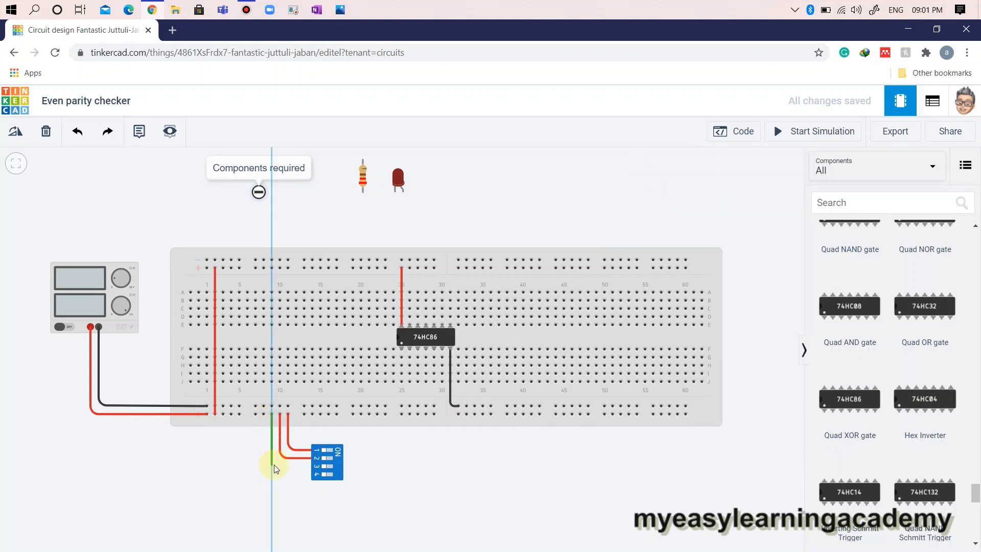
pyautogui.click(272, 466)
pyautogui.click(316, 467)
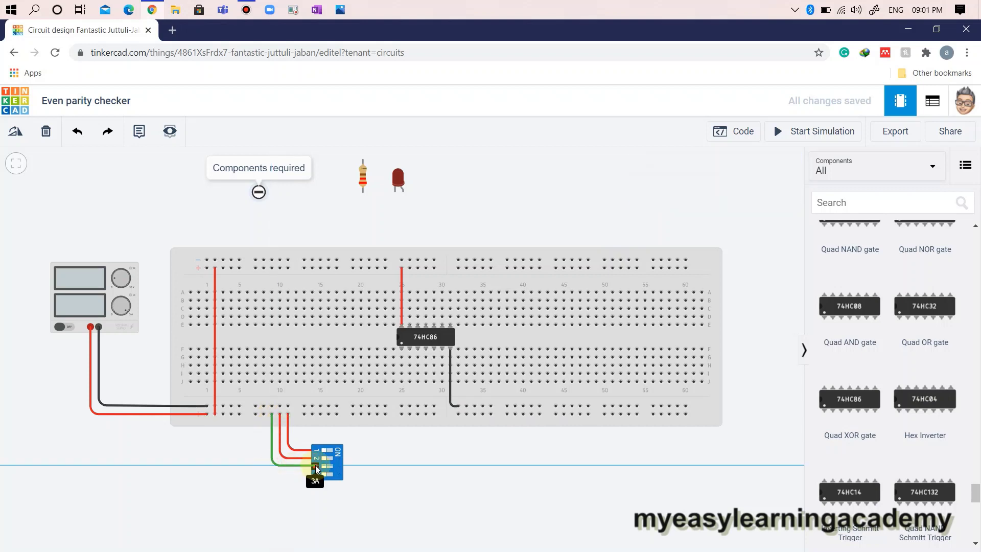
pyautogui.click(683, 187)
pyautogui.click(681, 214)
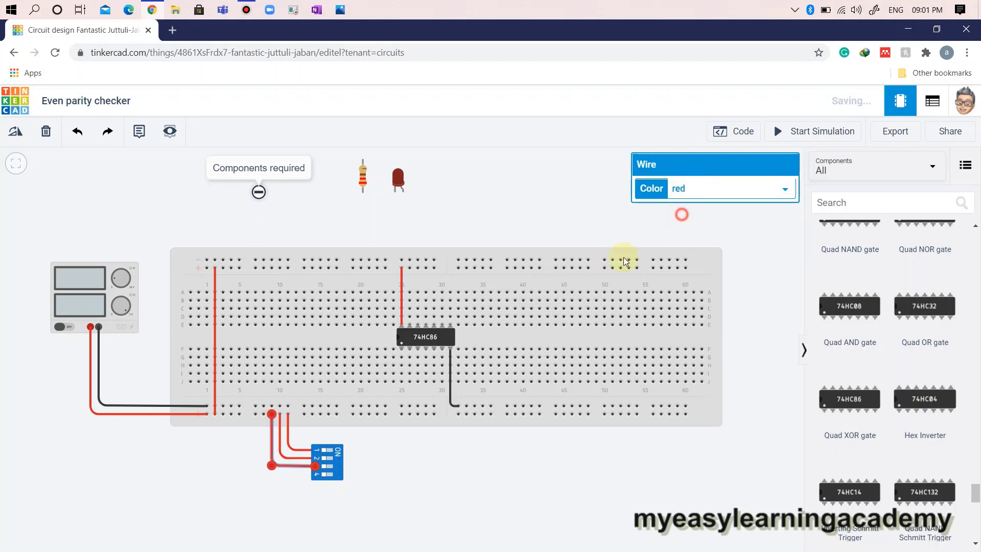
# - Wire DIP switch pin 4A to the bottom rail with a blue wire
pyautogui.click(264, 414)
pyautogui.click(264, 474)
pyautogui.click(315, 476)
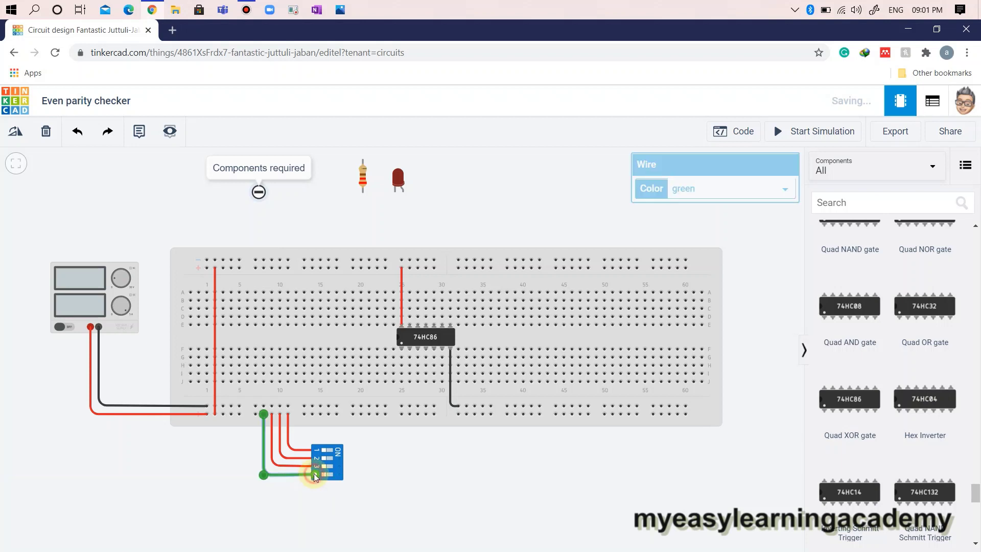
pyautogui.click(706, 188)
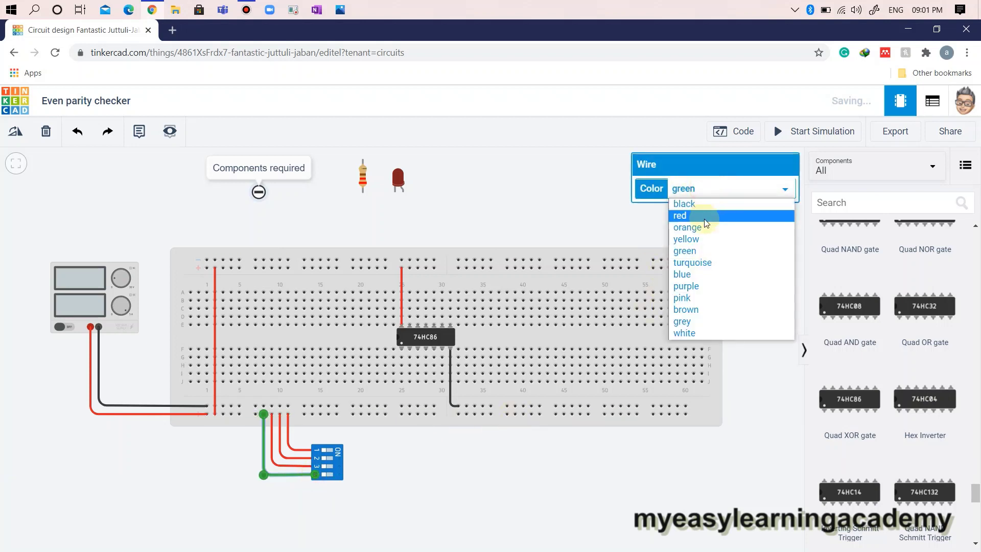
pyautogui.click(691, 274)
pyautogui.click(495, 478)
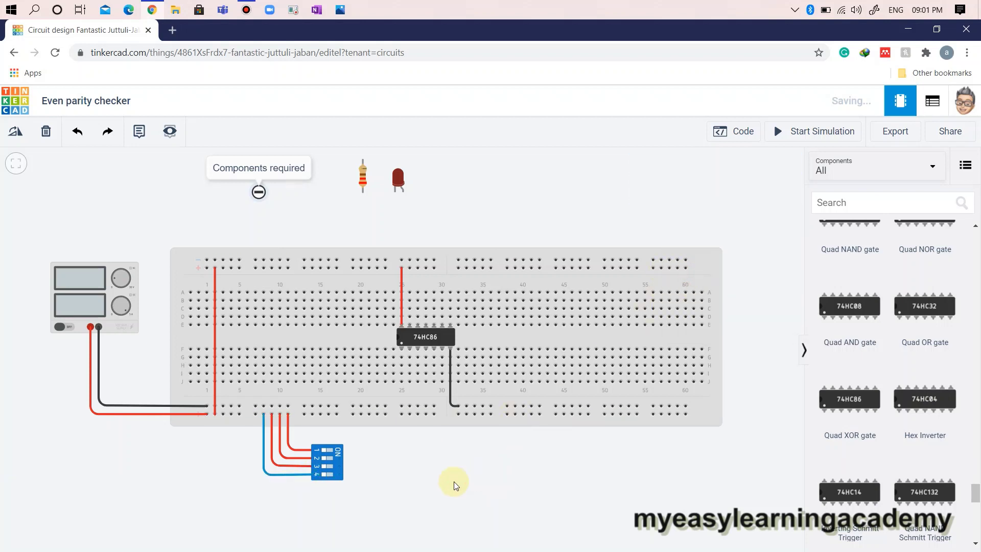
# - Place a note on the rail beside the blue wire
pyautogui.click(139, 131)
pyautogui.click(190, 478)
pyautogui.moveTo(190, 478)
pyautogui.mouseDown()
pyautogui.moveTo(237, 483)
pyautogui.moveTo(258, 404)
pyautogui.moveTo(266, 411)
pyautogui.mouseUp()
# - Type 'P' into the note beside the blue switch wire
pyautogui.click(265, 407)
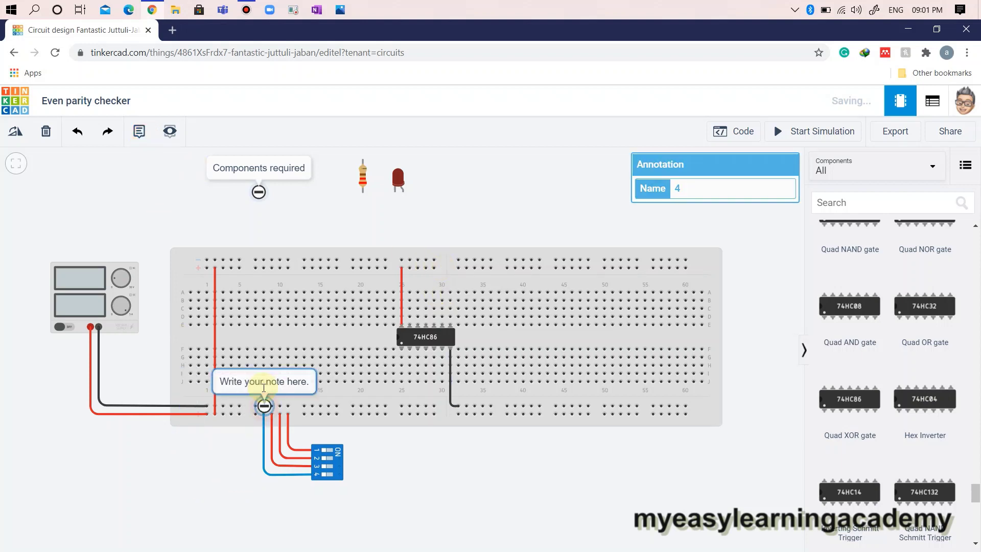
pyautogui.write('P')
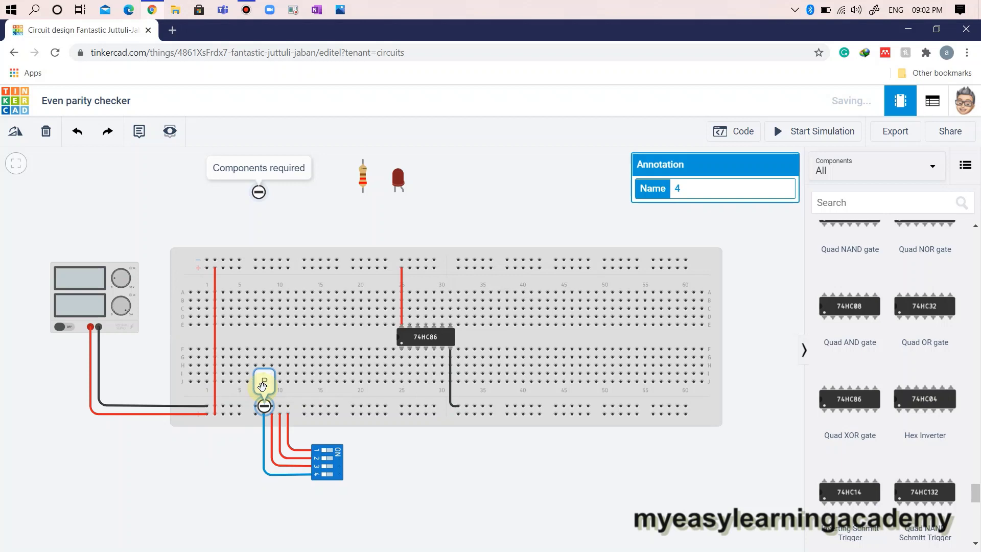
pyautogui.click(228, 473)
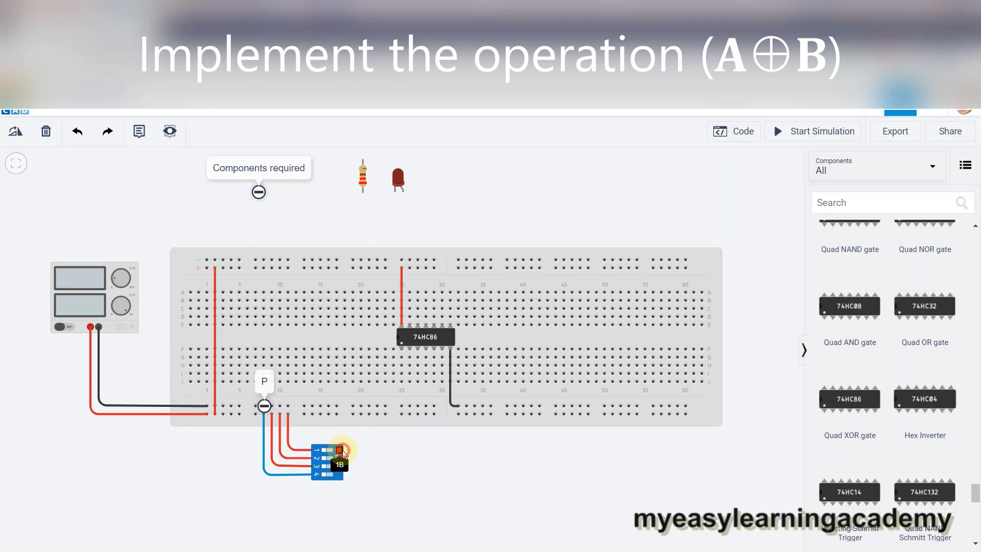
# - Run green wires from DIP terminals 1B and 2B to 74HC86 pins 1 and 2, squaring the bends
pyautogui.click(343, 454)
pyautogui.click(390, 446)
pyautogui.click(401, 357)
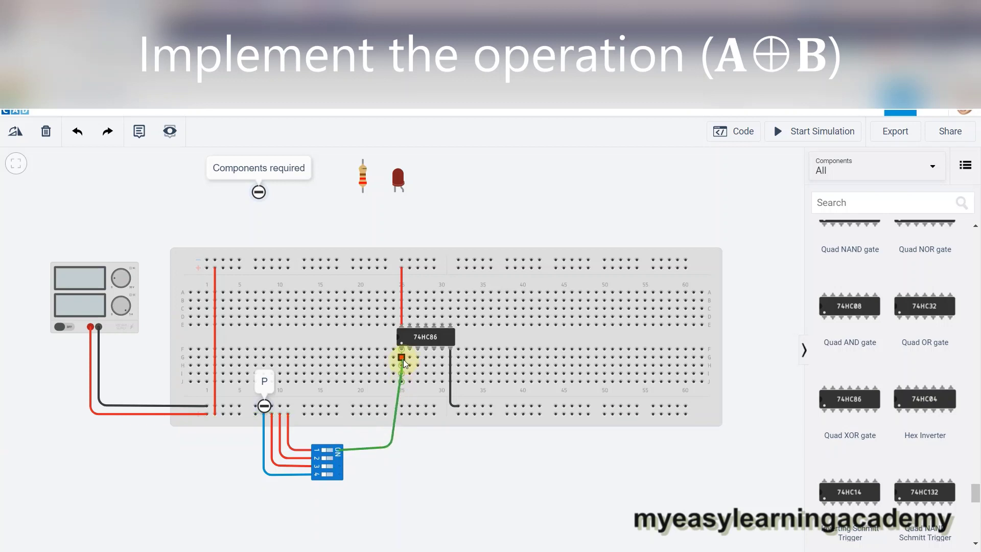
pyautogui.moveTo(392, 449); pyautogui.dragTo(401, 449)
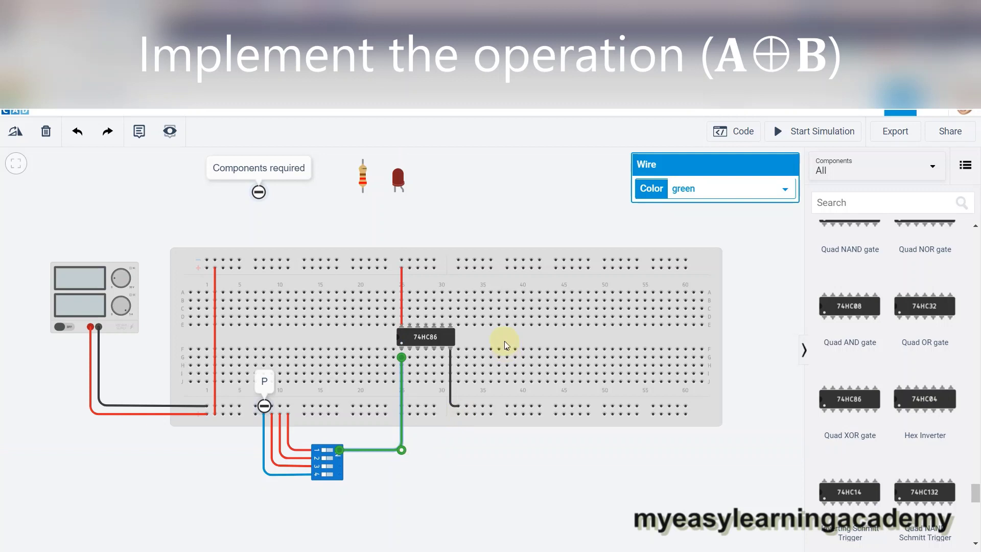
pyautogui.click(340, 458)
pyautogui.click(411, 458)
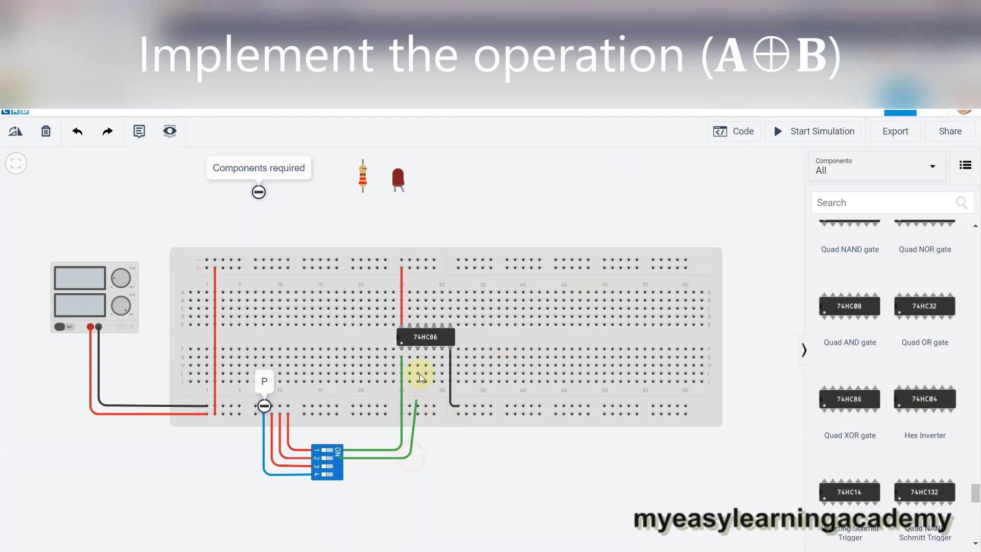
pyautogui.click(412, 359)
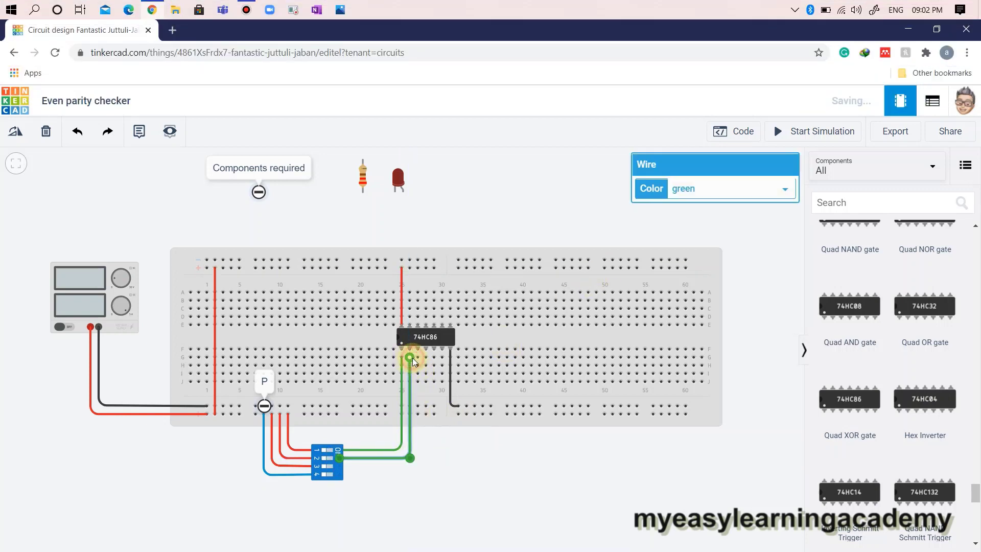
pyautogui.moveTo(410, 458); pyautogui.dragTo(410, 456)
pyautogui.click(532, 440)
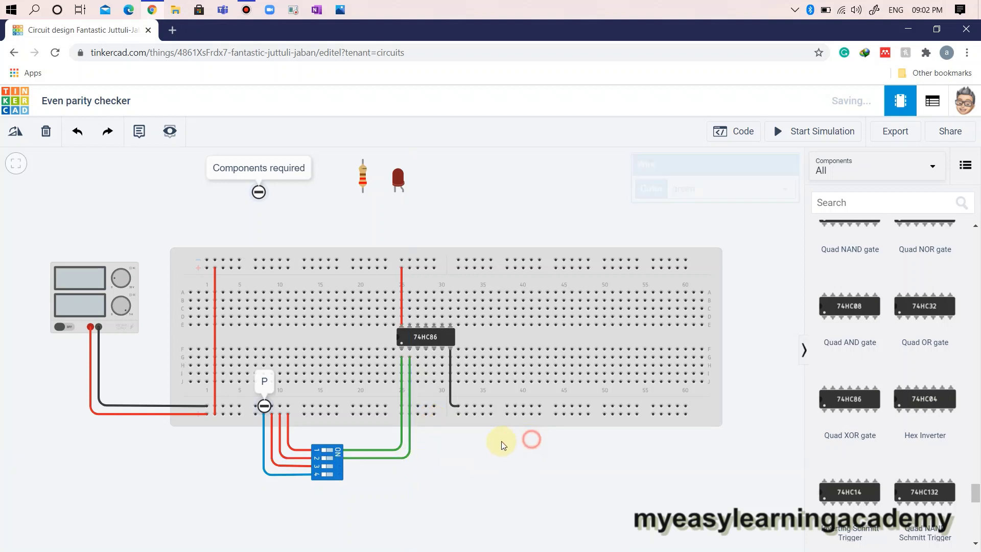
pyautogui.click(340, 466)
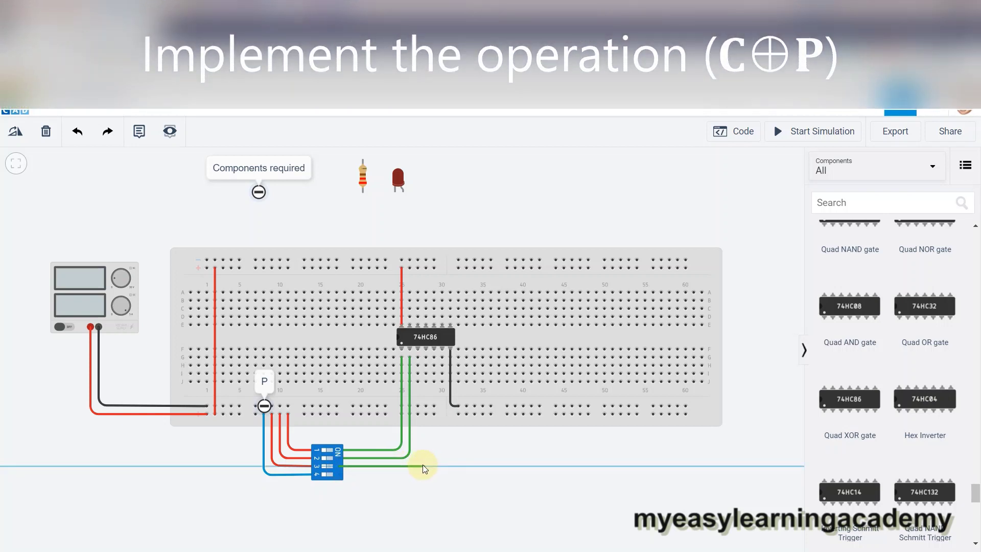
# - Route the DIP terminal 3B wire to 74HC86 pin 4 and make it orange
pyautogui.click(421, 466)
pyautogui.click(426, 358)
pyautogui.moveTo(420, 466); pyautogui.dragTo(426, 466)
pyautogui.click(707, 189)
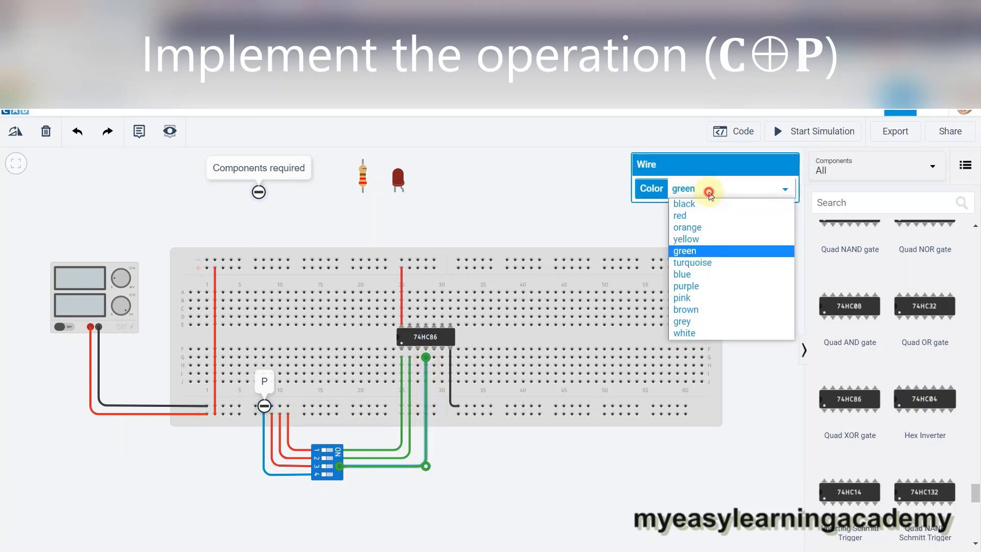
pyautogui.click(707, 225)
pyautogui.click(471, 474)
# - Wire DIP terminal 4B to 74HC86 pin 5 in orange, squaring its corner
pyautogui.click(339, 475)
pyautogui.click(436, 474)
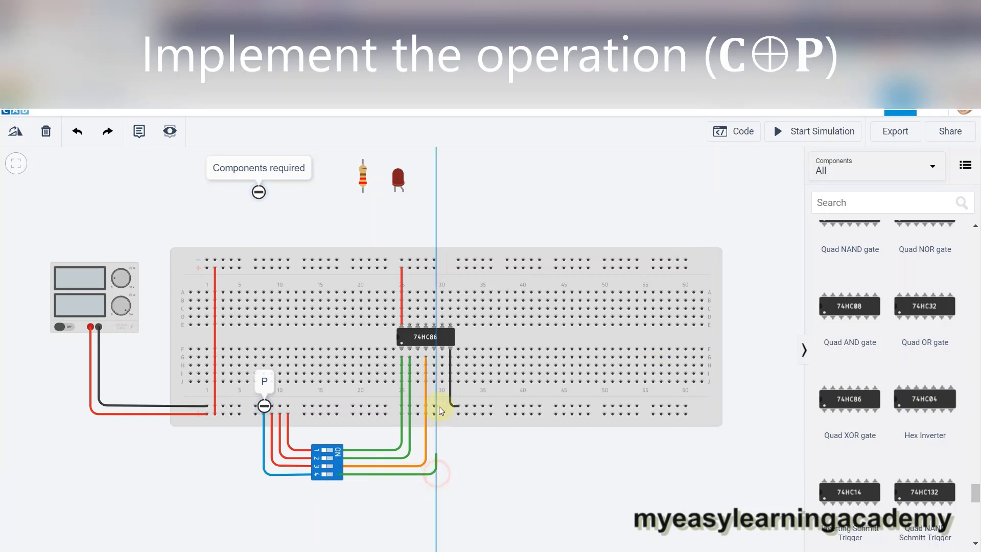
pyautogui.click(434, 357)
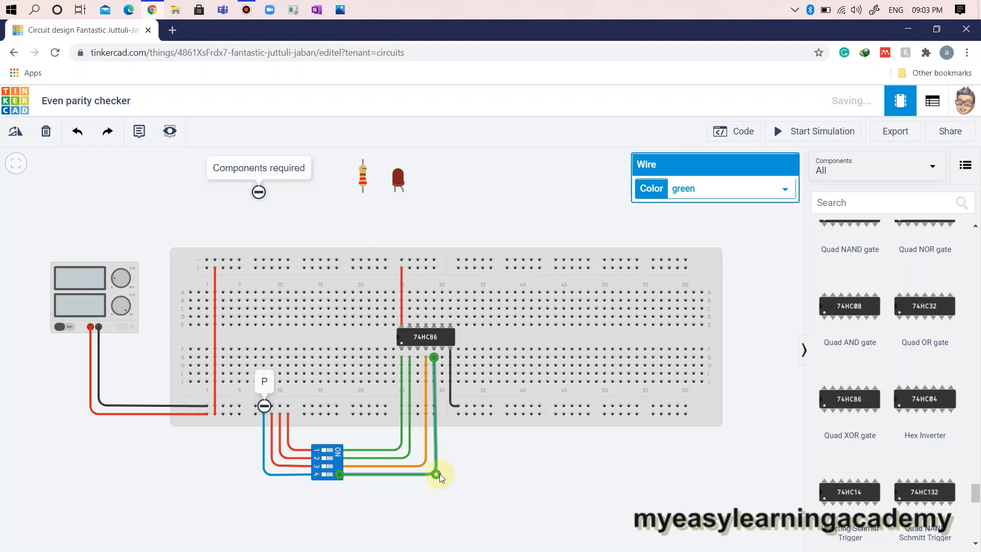
pyautogui.click(705, 189)
pyautogui.click(704, 226)
pyautogui.click(608, 475)
pyautogui.moveTo(430, 472); pyautogui.dragTo(434, 473)
pyautogui.click(469, 484)
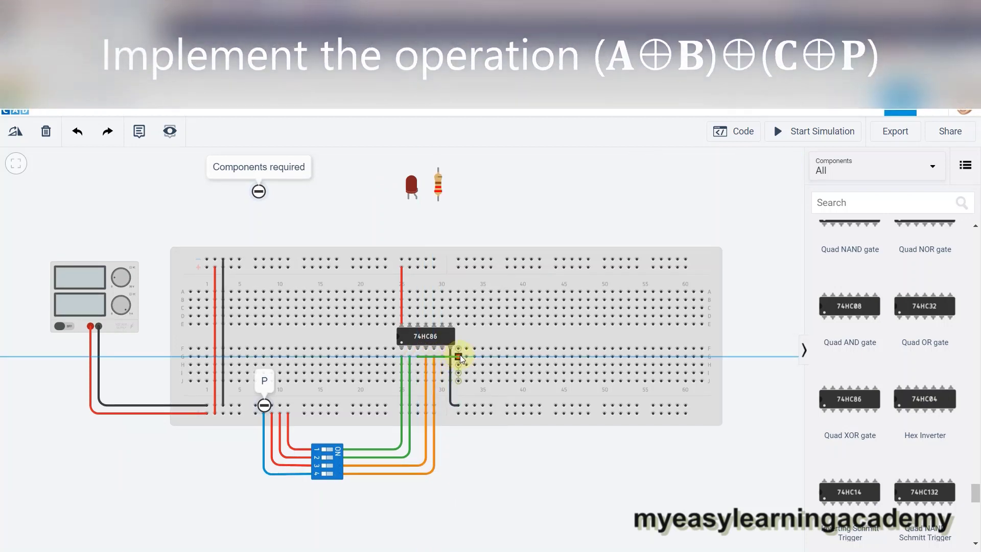
# - Reroute the green chip-output wire along row H and add a jumper from H30 to C29
pyautogui.click(443, 317)
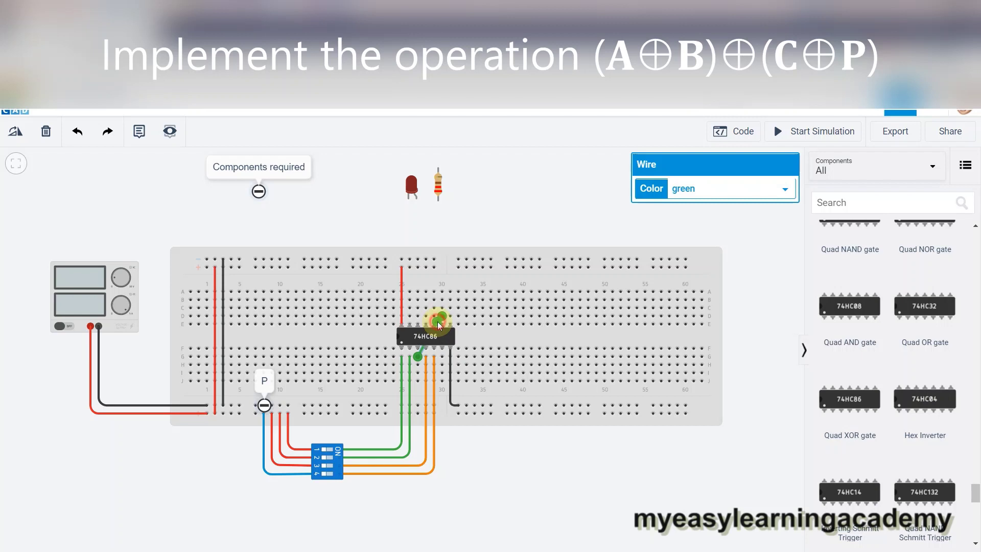
pyautogui.moveTo(437, 321); pyautogui.dragTo(465, 317)
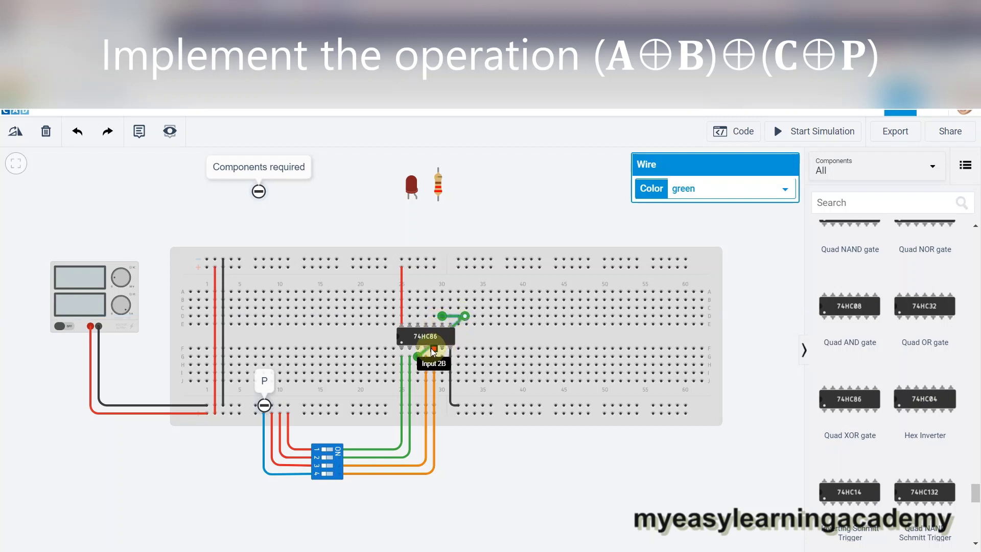
pyautogui.moveTo(443, 350); pyautogui.dragTo(467, 354)
pyautogui.click(516, 449)
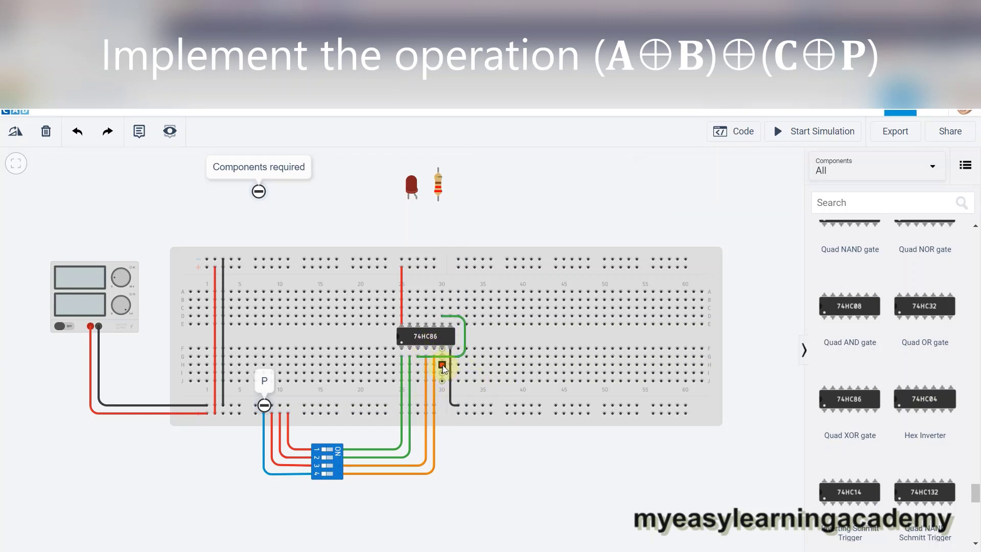
pyautogui.click(443, 365)
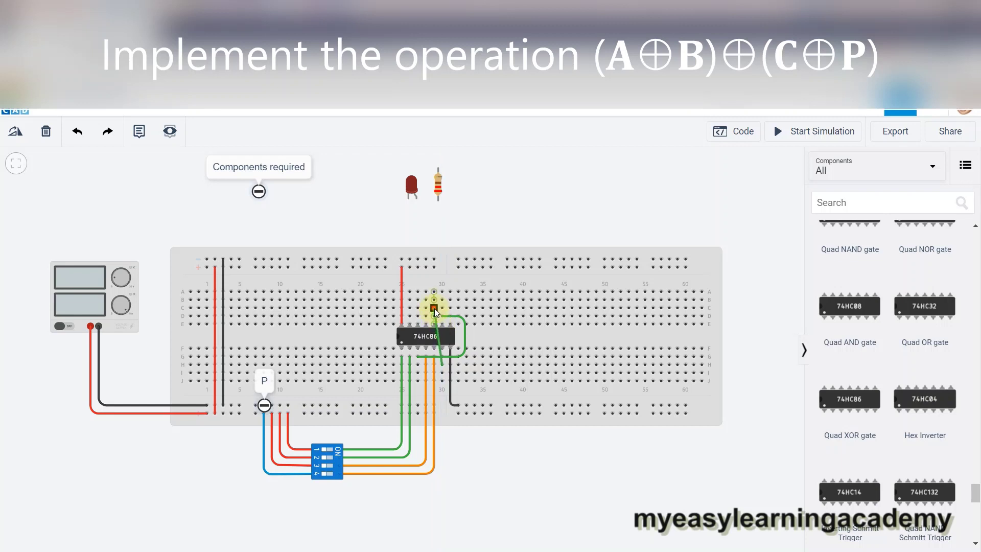
pyautogui.click(434, 307)
# - Add an orange wire from a 74HC86 pin to row C near column 34
pyautogui.click(442, 318)
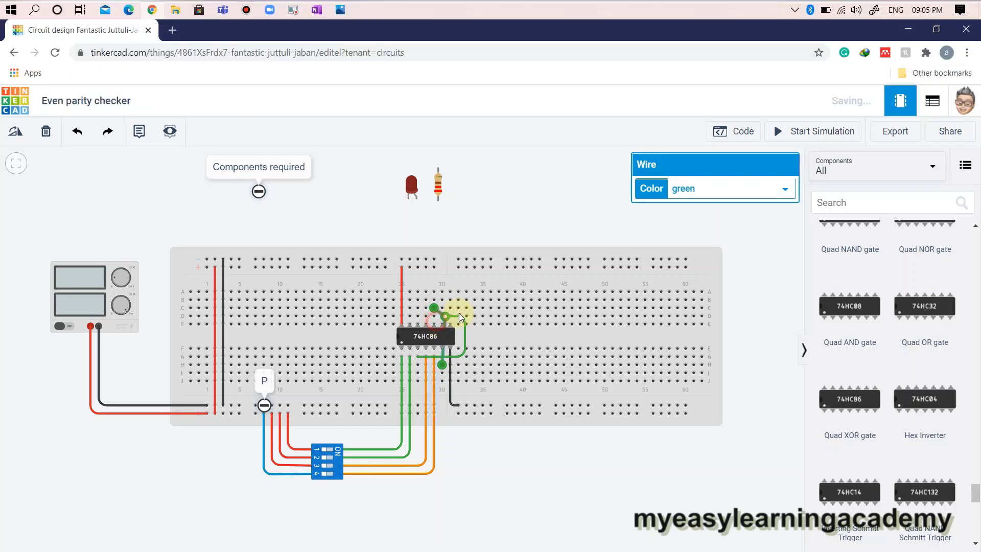
pyautogui.click(476, 307)
pyautogui.moveTo(459, 343); pyautogui.dragTo(474, 363)
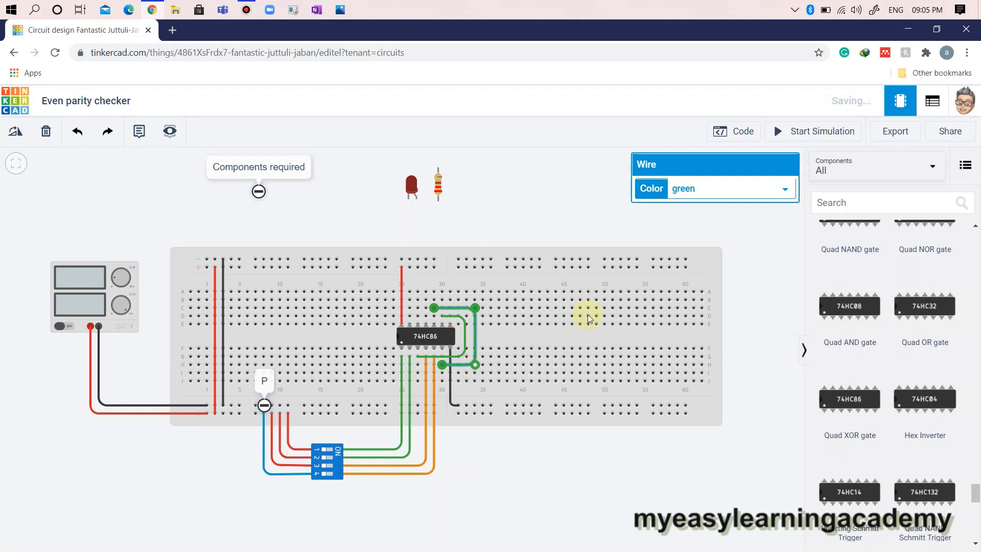
pyautogui.click(715, 189)
pyautogui.click(707, 224)
pyautogui.click(586, 185)
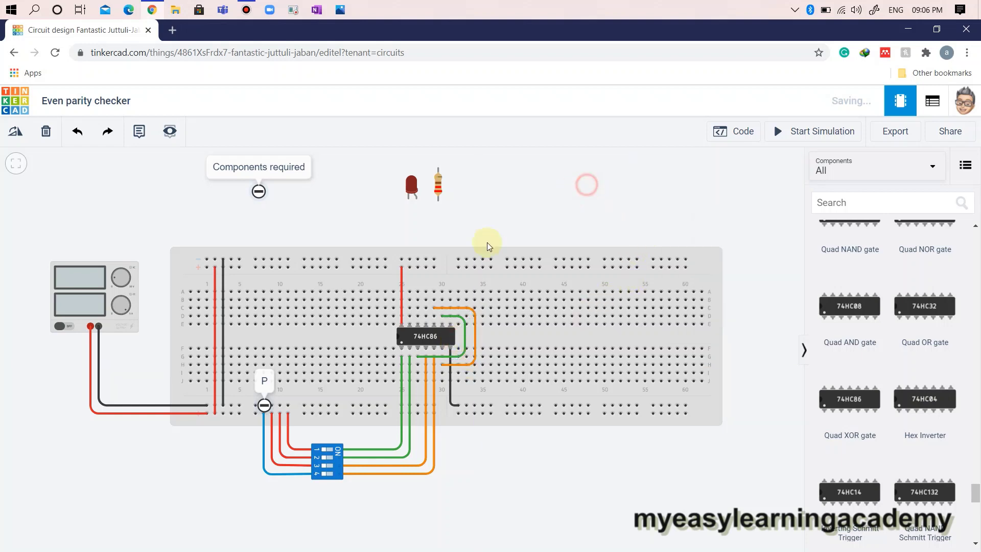
# - Wire 74HC86 Output 3 to the resistor's lower leg in blue, moving the resistor above the chip
pyautogui.click(452, 327)
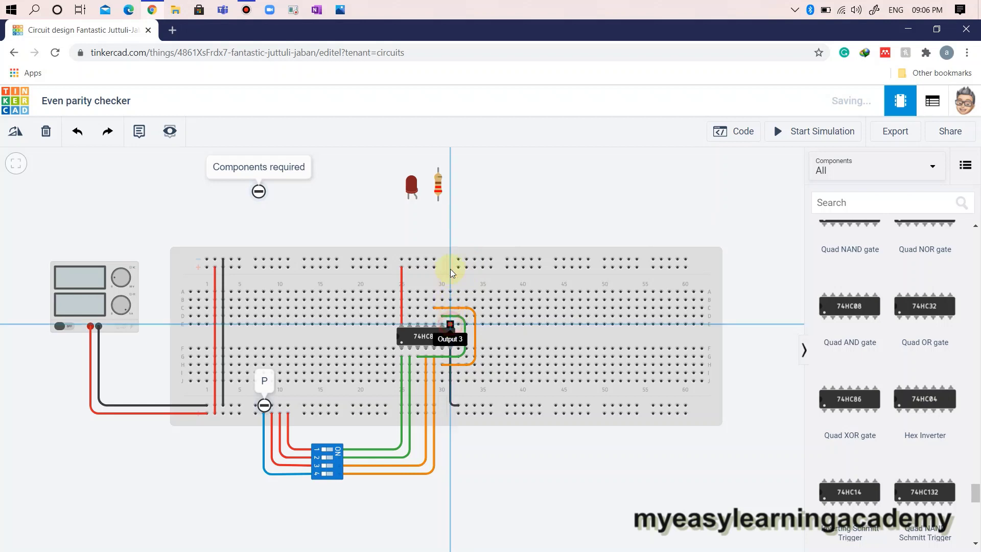
pyautogui.click(439, 201)
pyautogui.moveTo(440, 192); pyautogui.dragTo(451, 222)
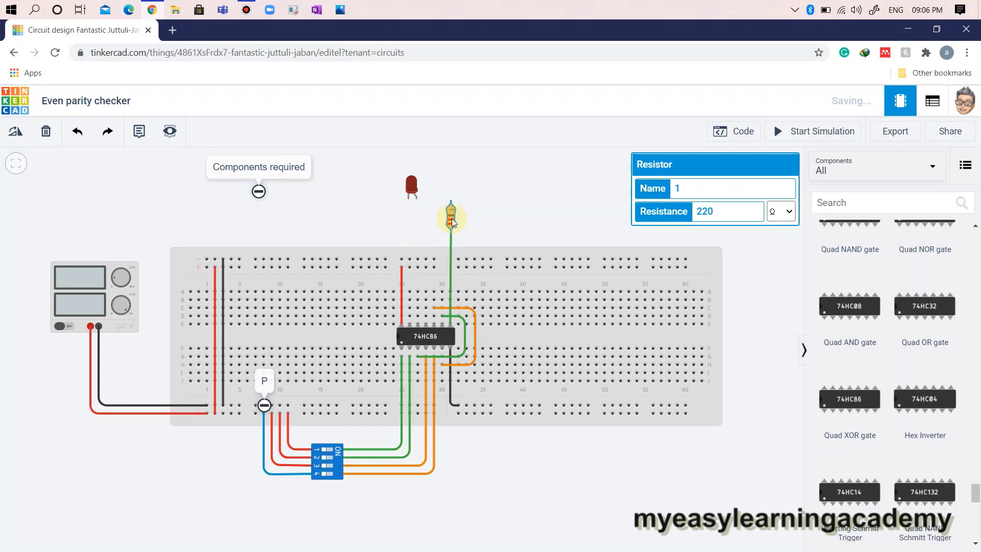
pyautogui.click(450, 250)
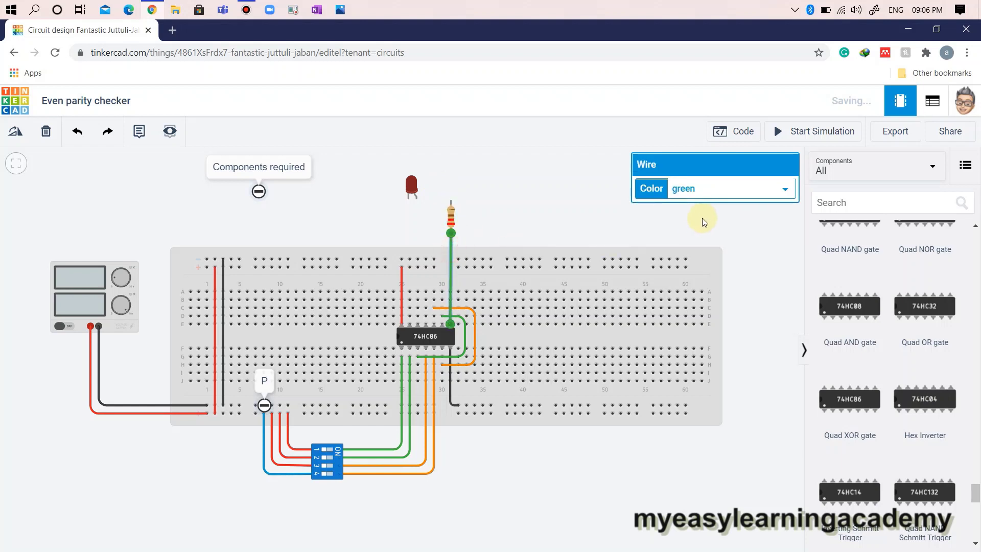
pyautogui.click(696, 189)
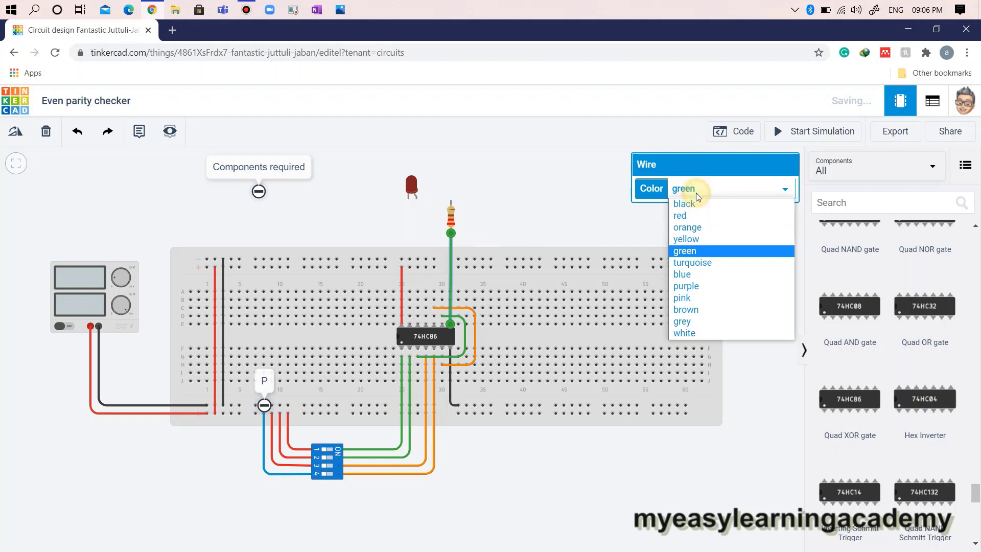
pyautogui.click(697, 274)
pyautogui.click(481, 215)
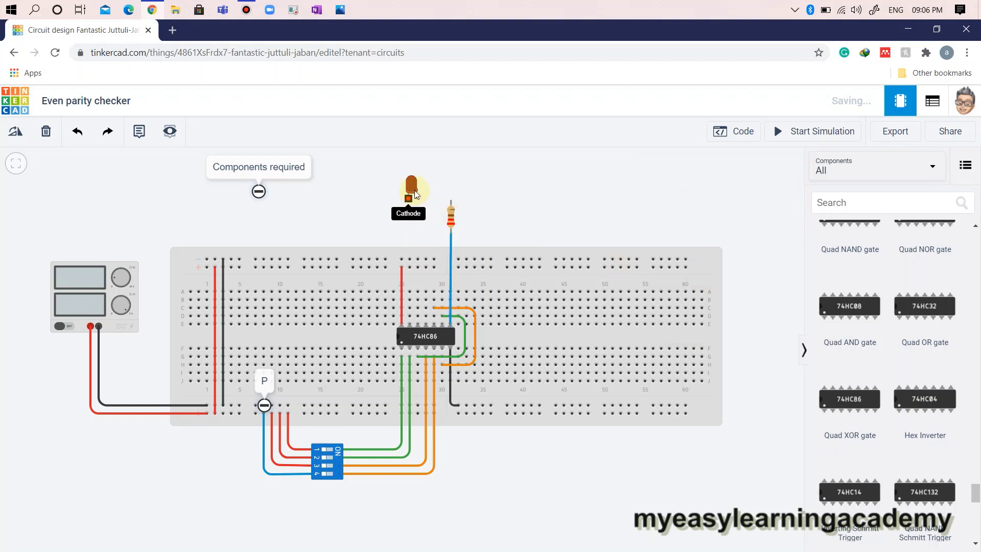
# - Seat the LED on the resistor's top lead and wire its cathode to the top rail in black
pyautogui.moveTo(411, 188); pyautogui.dragTo(450, 192)
pyautogui.click(443, 198)
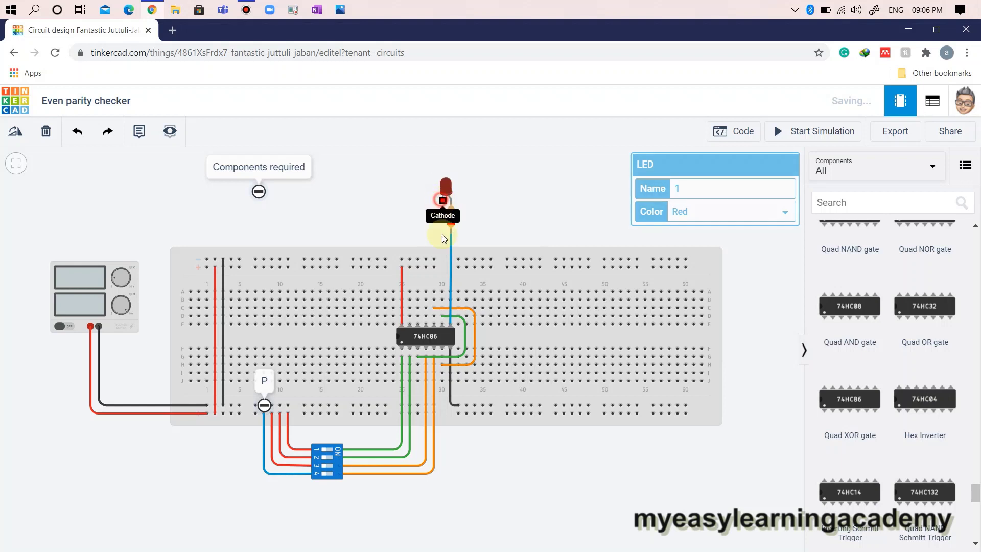
pyautogui.click(434, 259)
pyautogui.moveTo(437, 244); pyautogui.dragTo(443, 263)
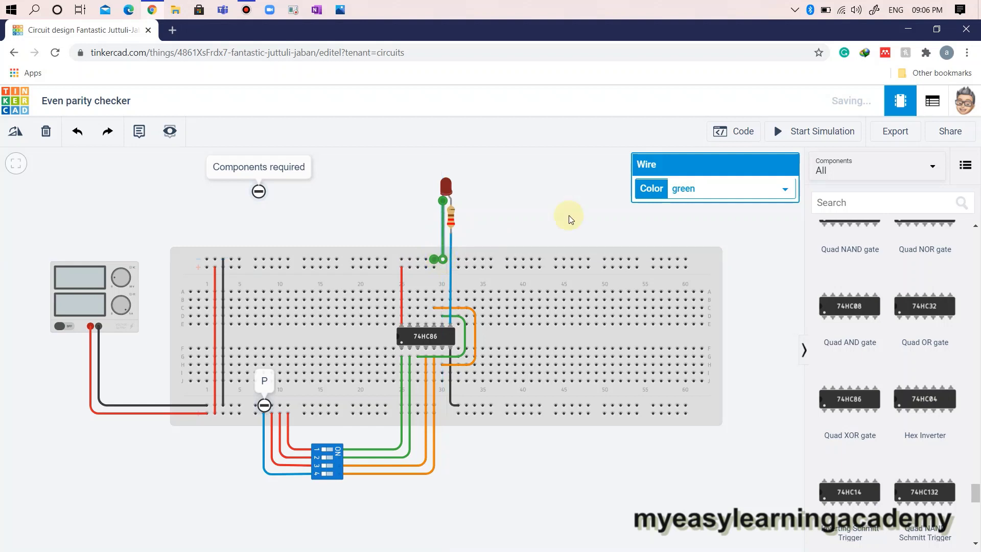
pyautogui.click(697, 189)
pyautogui.click(686, 201)
pyautogui.click(486, 204)
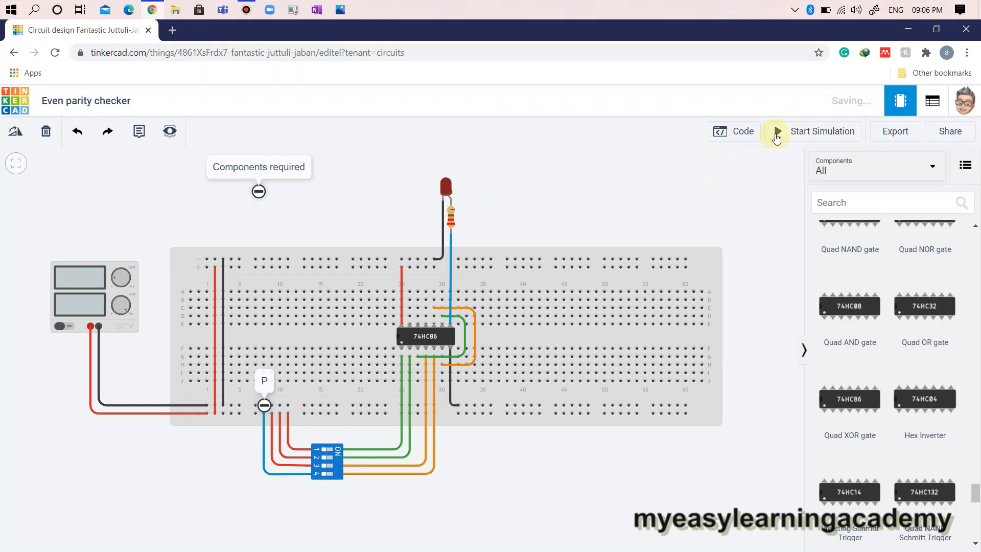
# - Start the simulation and toggle DIP switches 1 and 4 on and back off
pyautogui.click(781, 134)
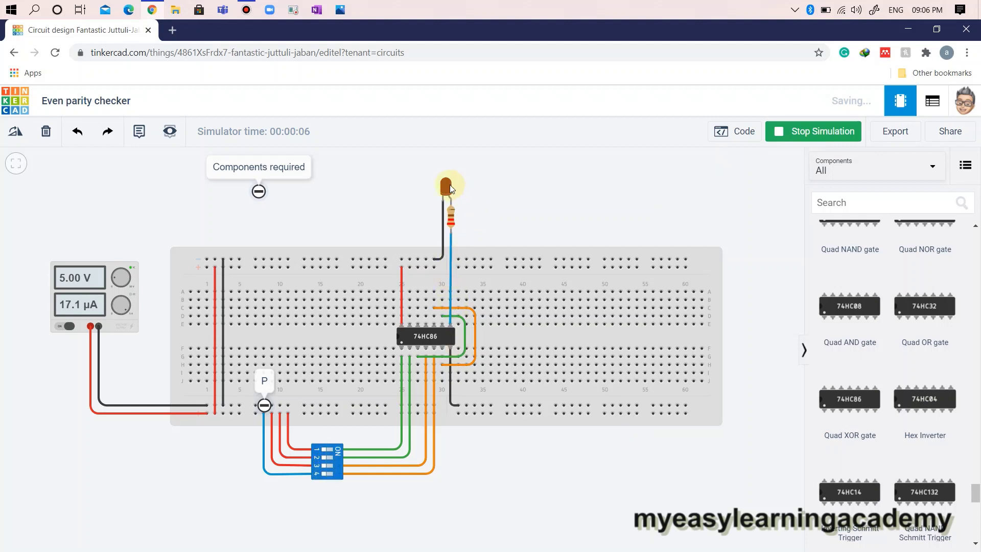
pyautogui.click(330, 449)
pyautogui.click(331, 473)
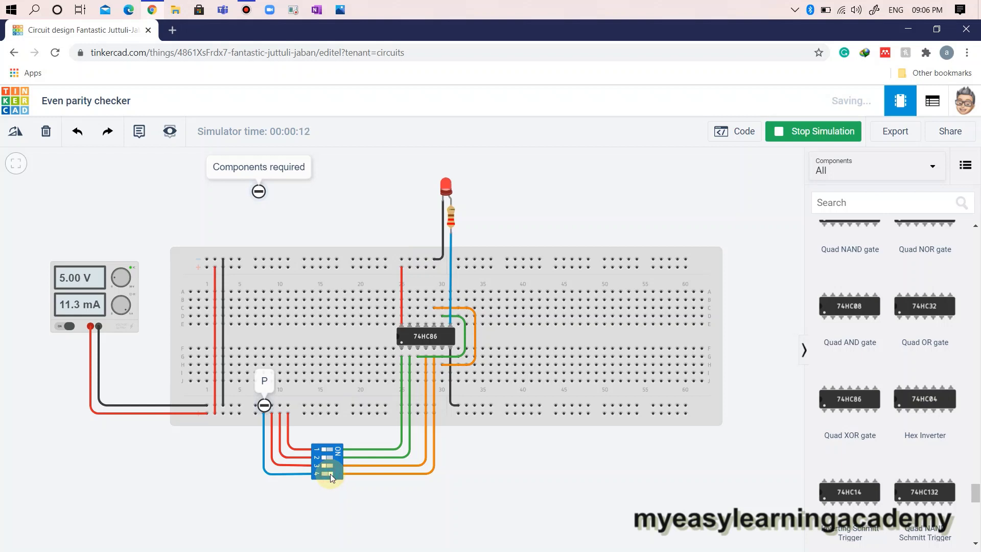
pyautogui.click(331, 450)
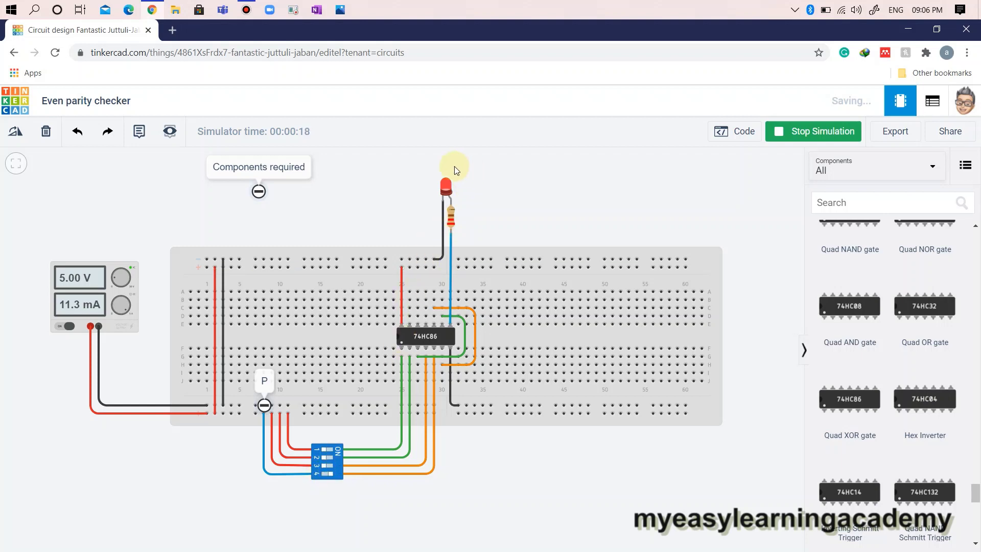
pyautogui.click(322, 474)
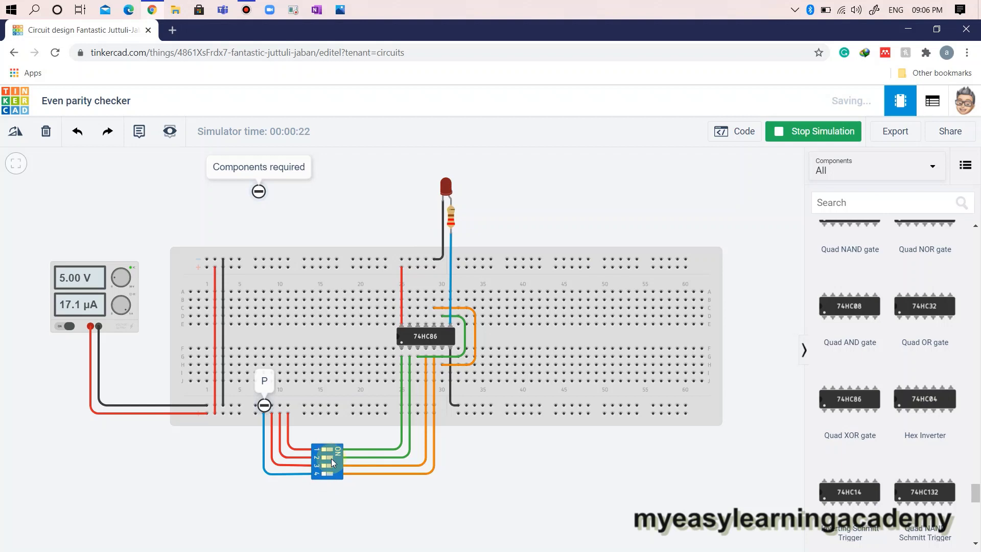
# - Flip DIP switches 3 and 4 in turn, watching the parity LED light and go dark
pyautogui.click(332, 465)
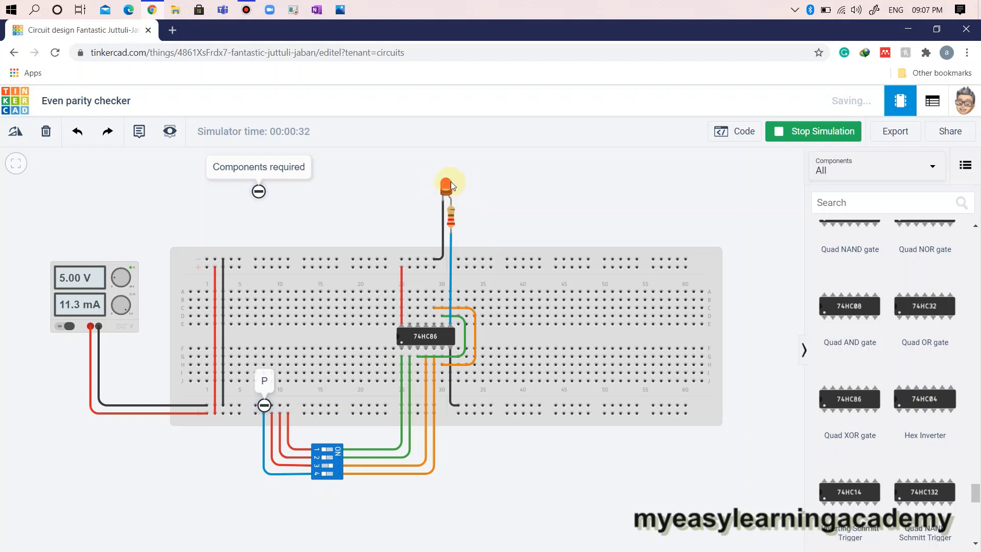
pyautogui.click(330, 468)
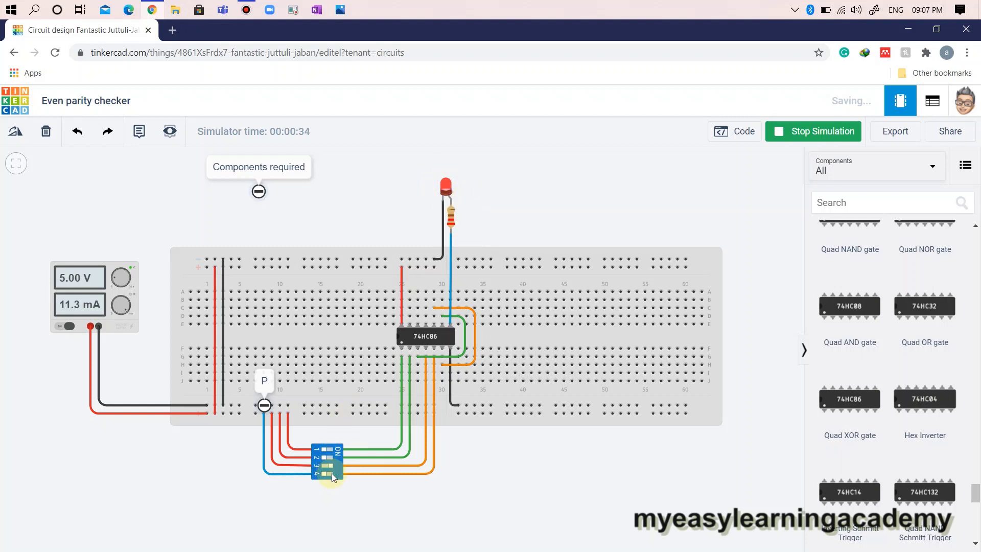
pyautogui.click(332, 473)
pyautogui.click(324, 473)
pyautogui.click(323, 465)
pyautogui.click(330, 464)
pyautogui.click(331, 468)
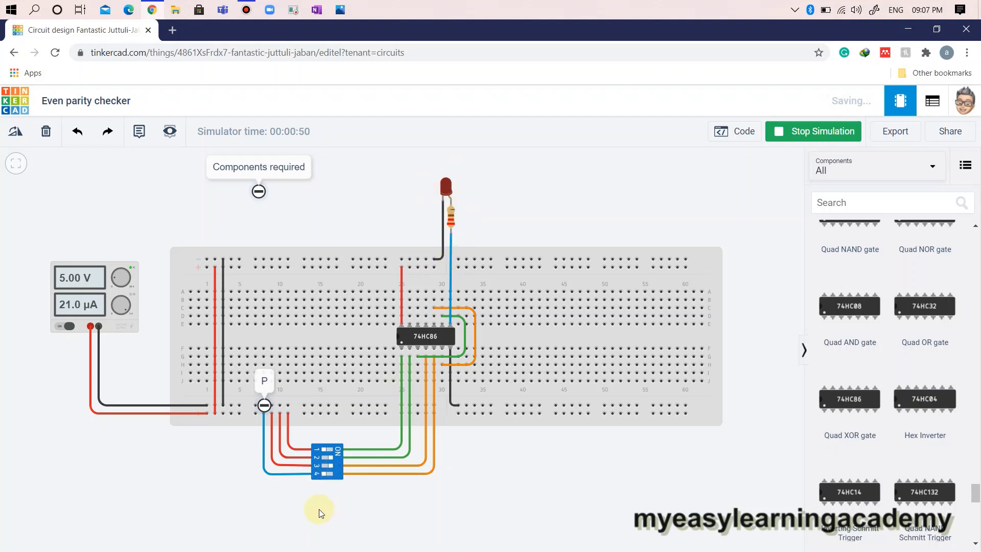
# - Test further DIP switch combinations, ending with switch 4 flipped and the LED unlit
pyautogui.click(331, 475)
pyautogui.click(326, 475)
pyautogui.click(332, 449)
pyautogui.click(331, 457)
pyautogui.click(330, 471)
pyautogui.click(332, 474)
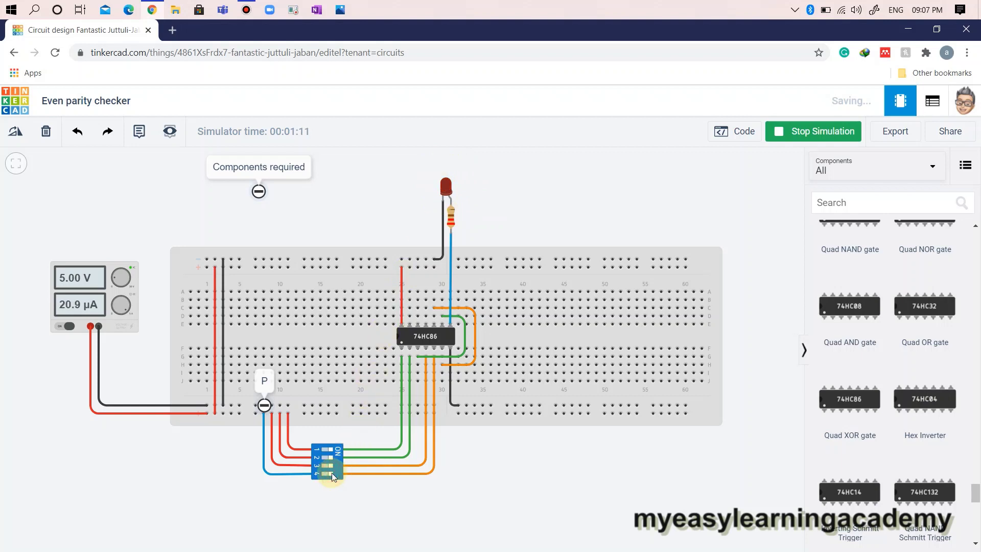